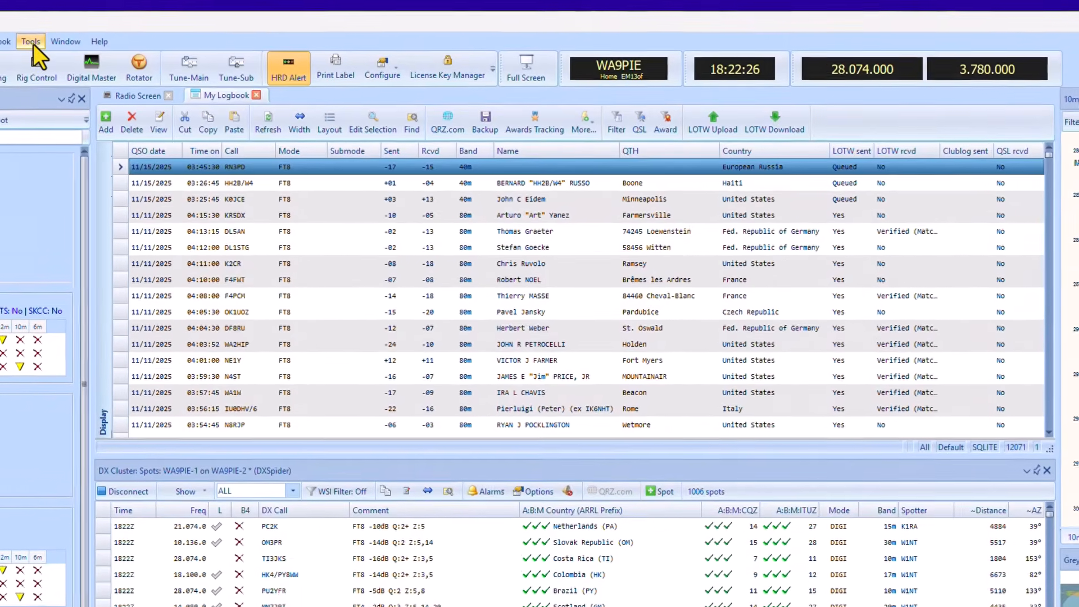
Open the My Station settings and show the location details of the N5HRD station.
{"action": "left_click", "coordinate": [170, 69]}
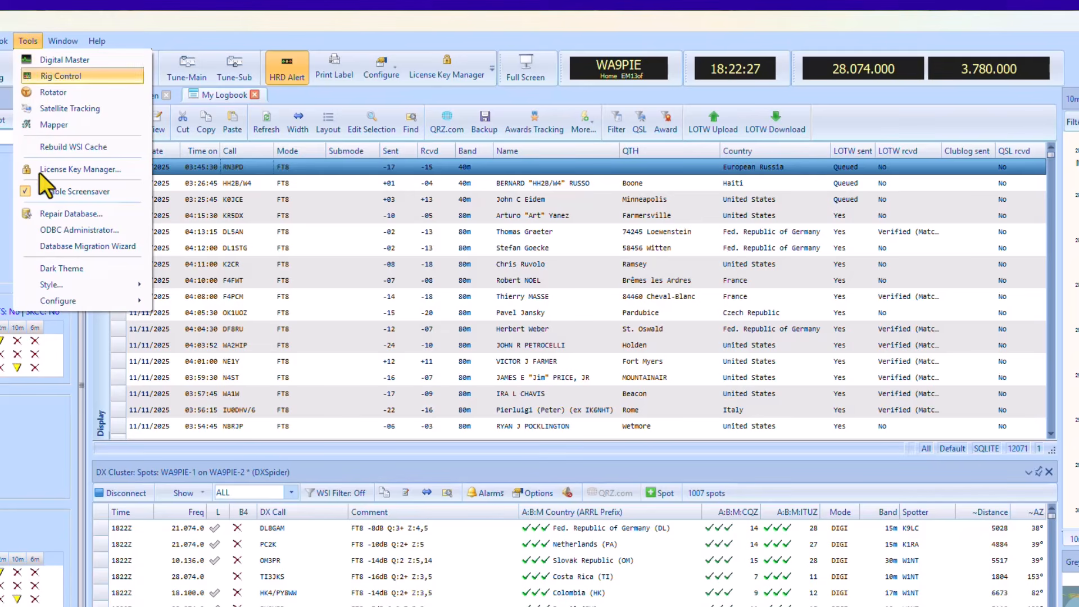
{"action": "mouse_move", "coordinate": [82, 298]}
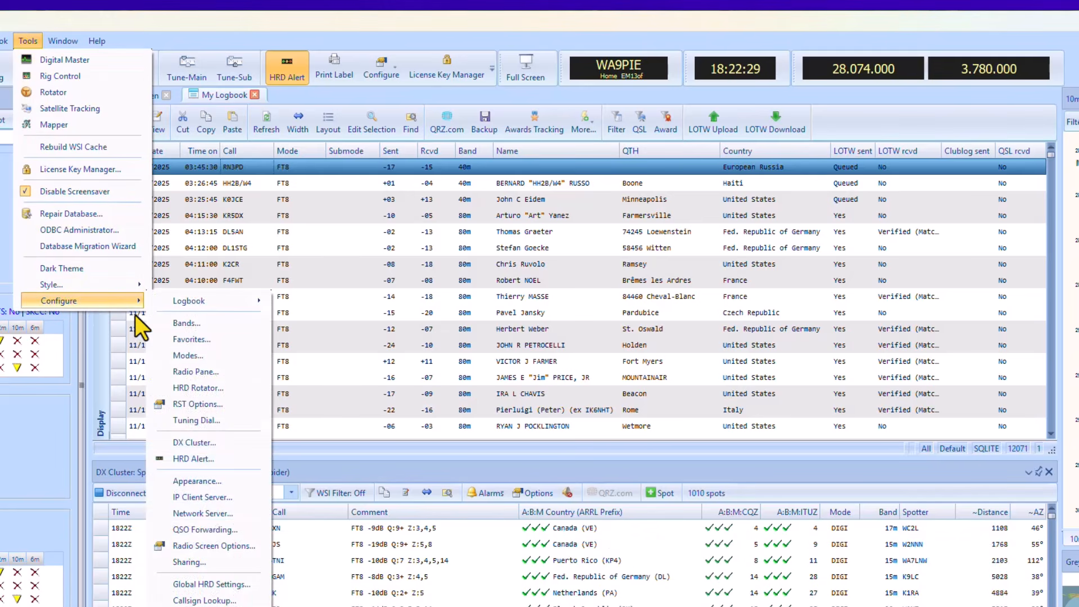
{"action": "left_click", "coordinate": [206, 606]}
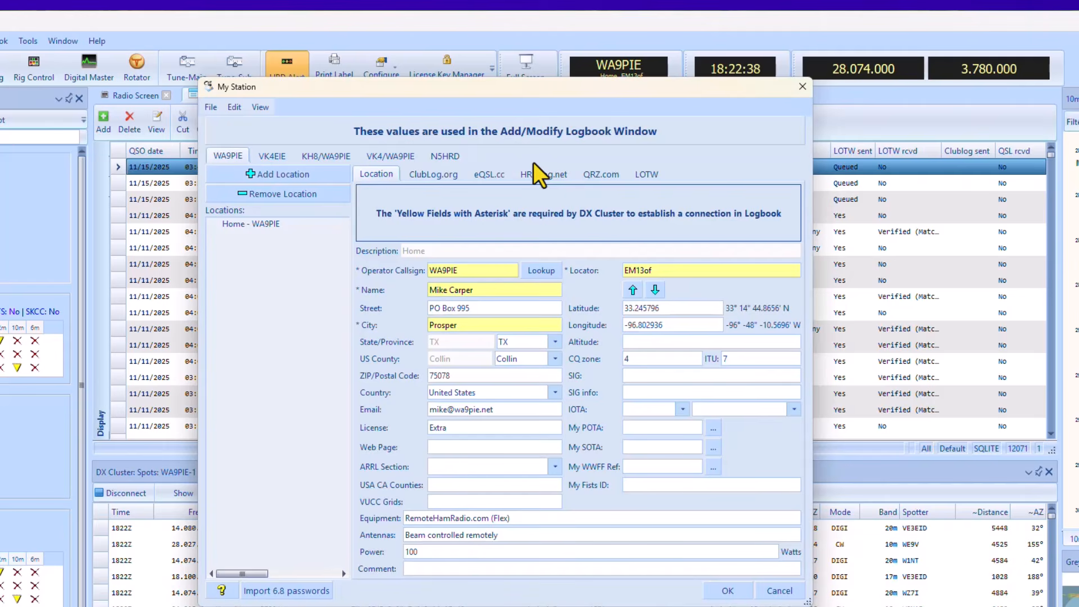
{"action": "left_click", "coordinate": [459, 156]}
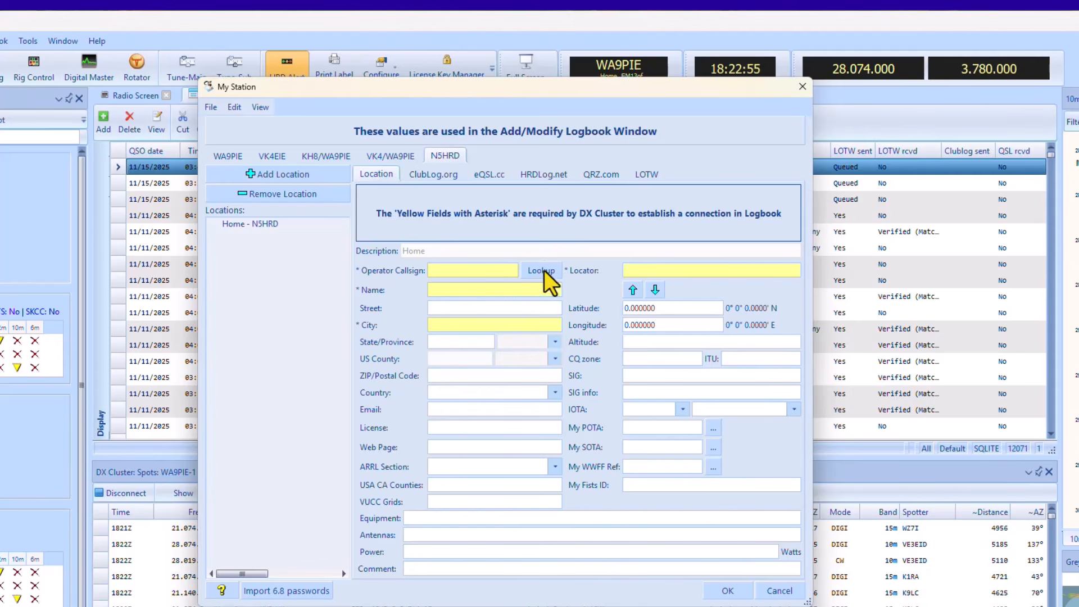
Fill in the operator's callsign and first name for the N5HRD home location.
{"action": "left_click", "coordinate": [472, 273]}
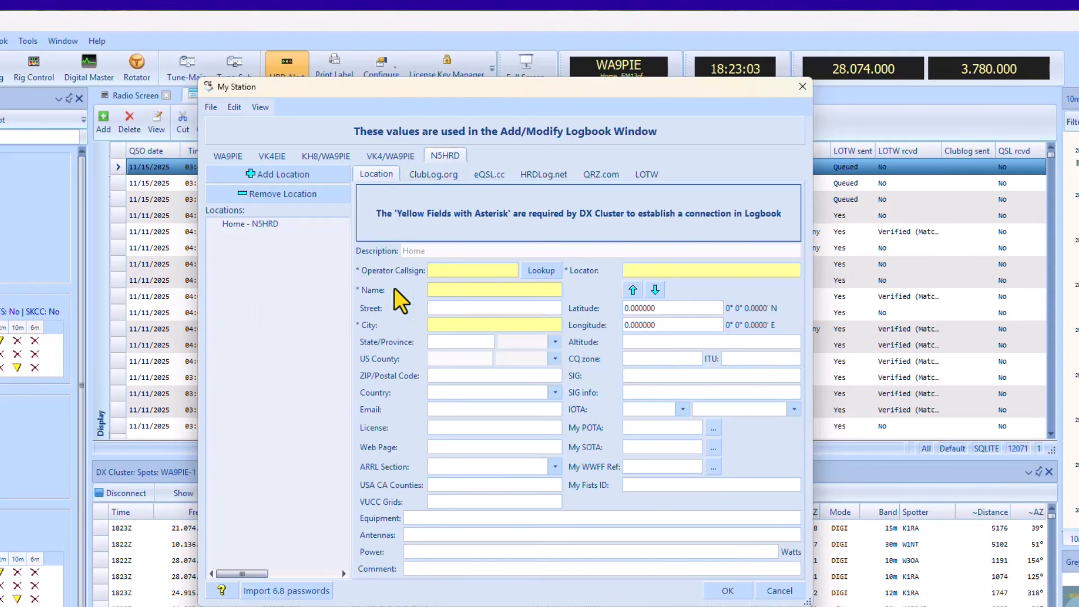
{"action": "type", "text": "WA"}
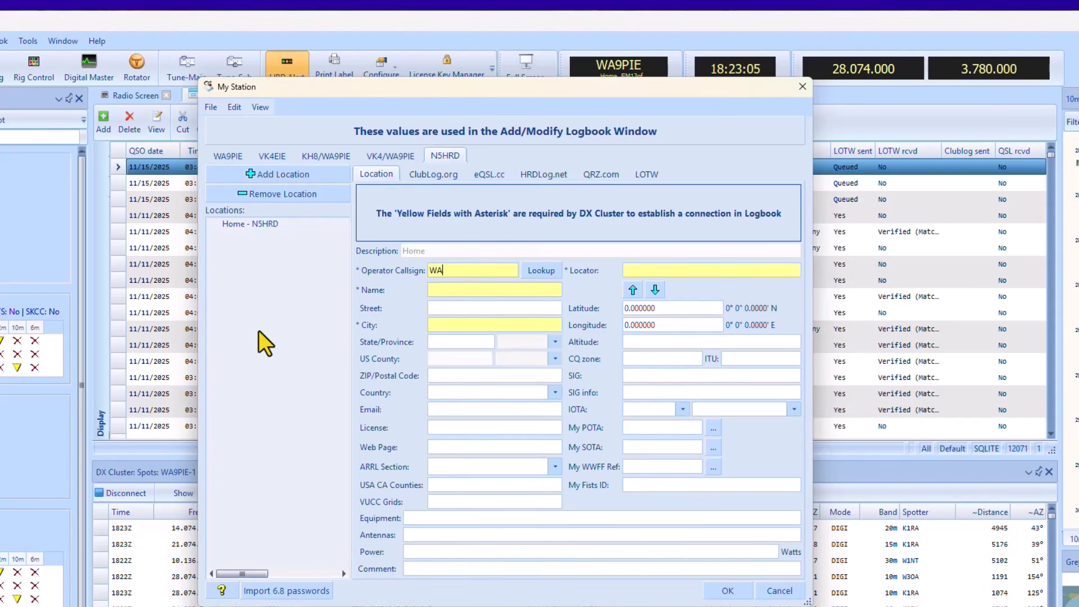
{"action": "type", "text": "9PIE"}
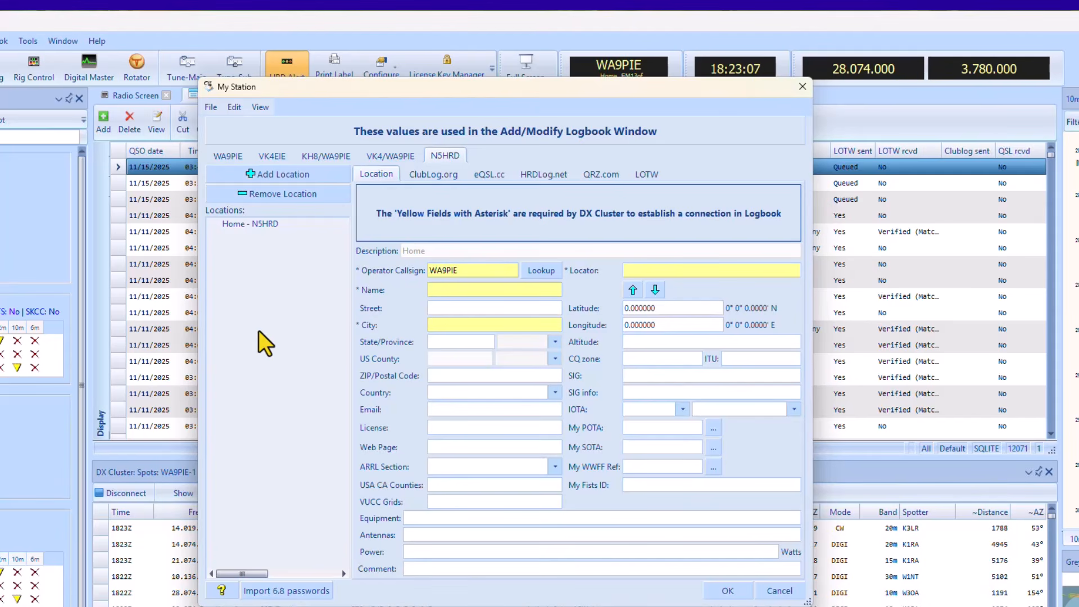
{"action": "left_click", "coordinate": [455, 294]}
{"action": "type", "text": "Mike"}
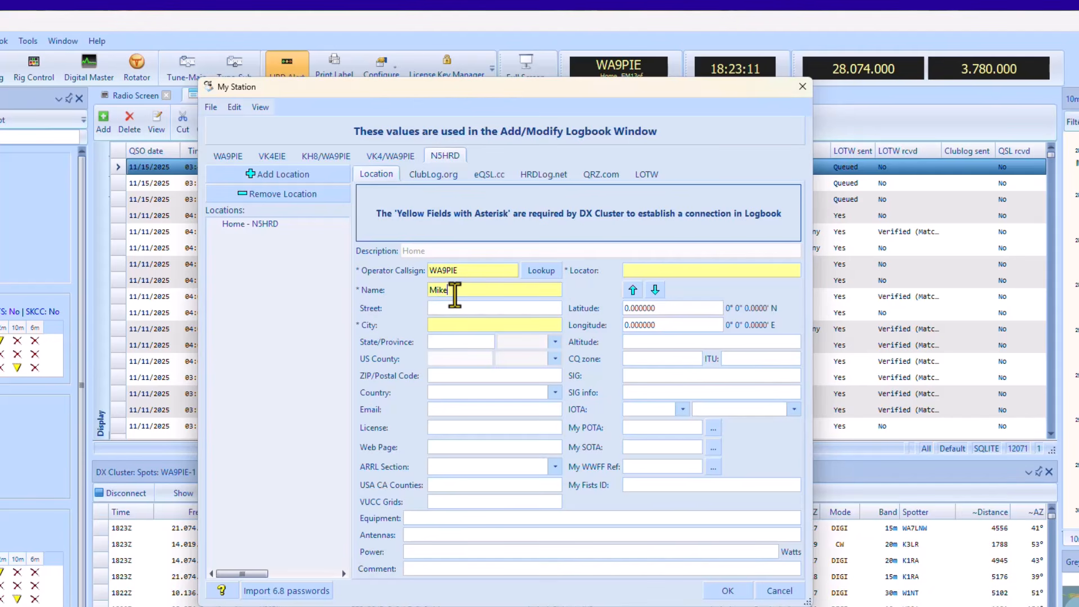
{"action": "left_click", "coordinate": [489, 326]}
{"action": "type", "text": "P"}
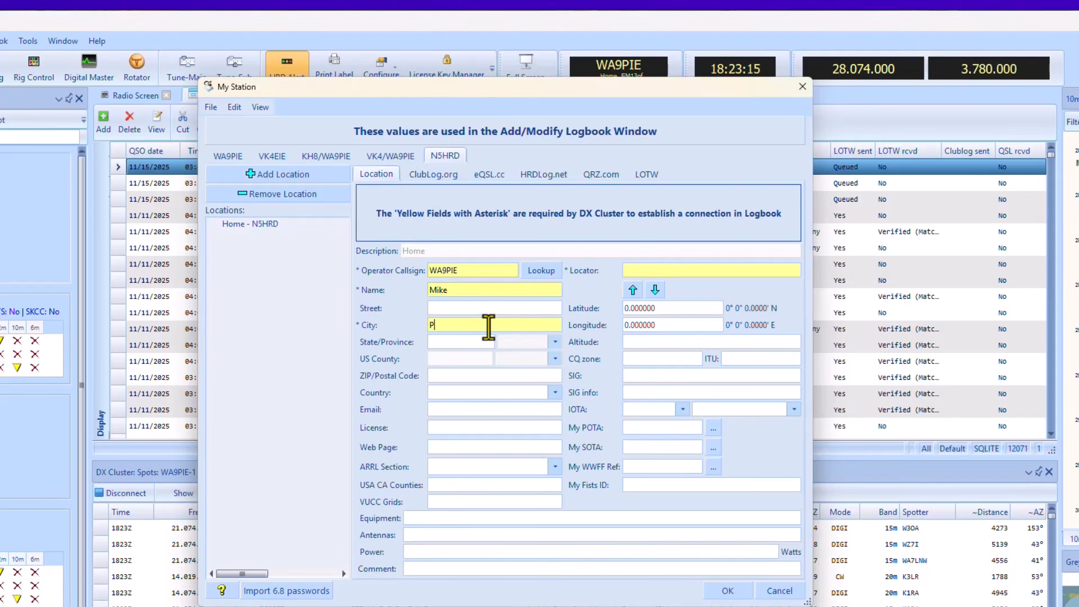
{"action": "type", "text": "ropsper"}
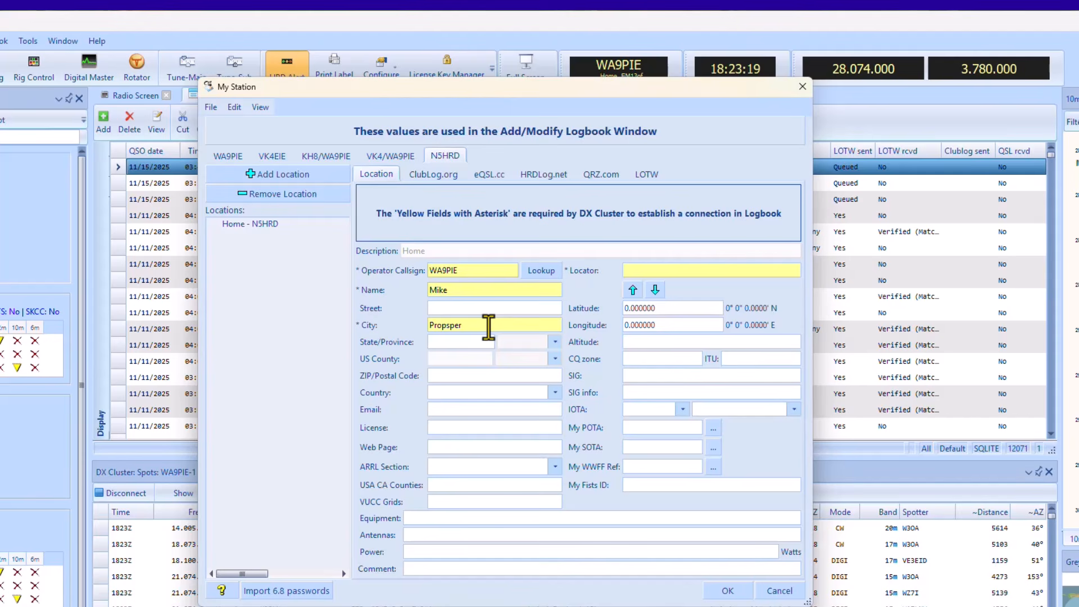
{"action": "key", "text": "Left"}
{"action": "key", "text": "Left"}
{"action": "key", "text": "Left"}
{"action": "key", "text": "Left"}
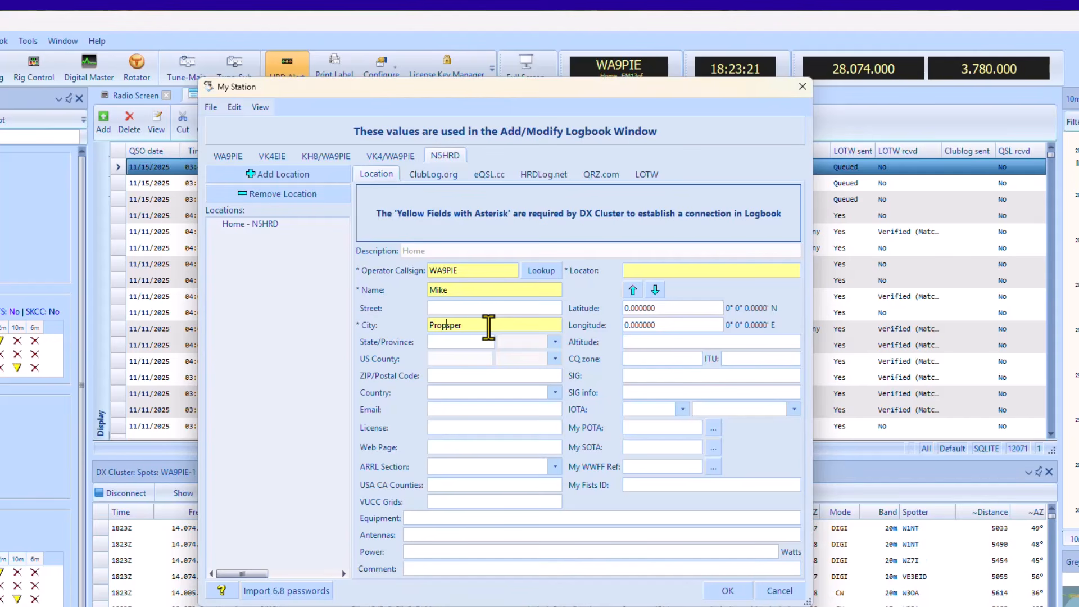
{"action": "key", "text": "BackSpace"}
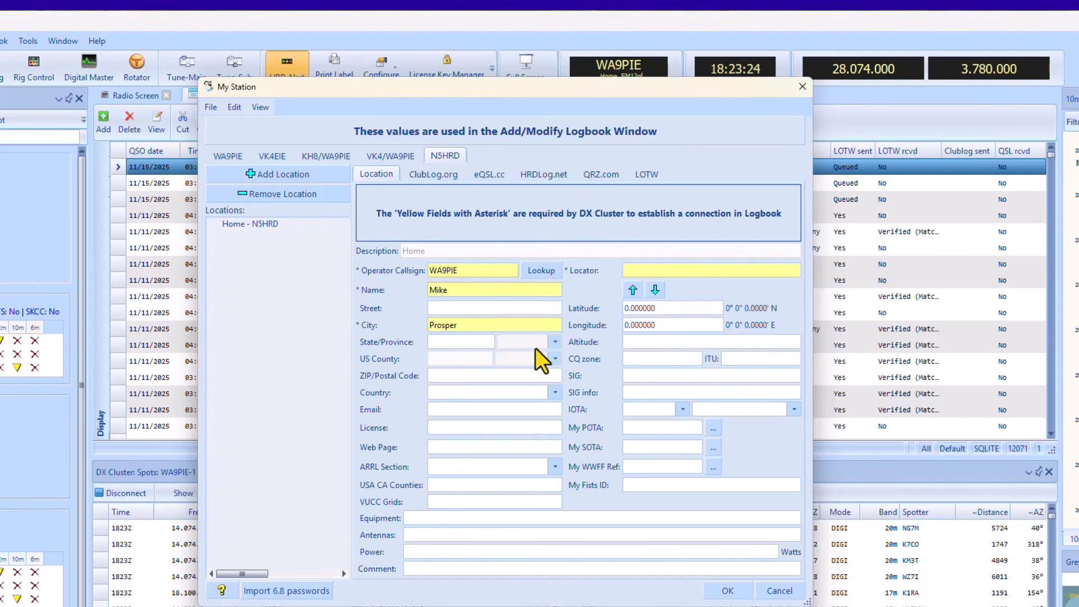
{"action": "left_click", "coordinate": [469, 343]}
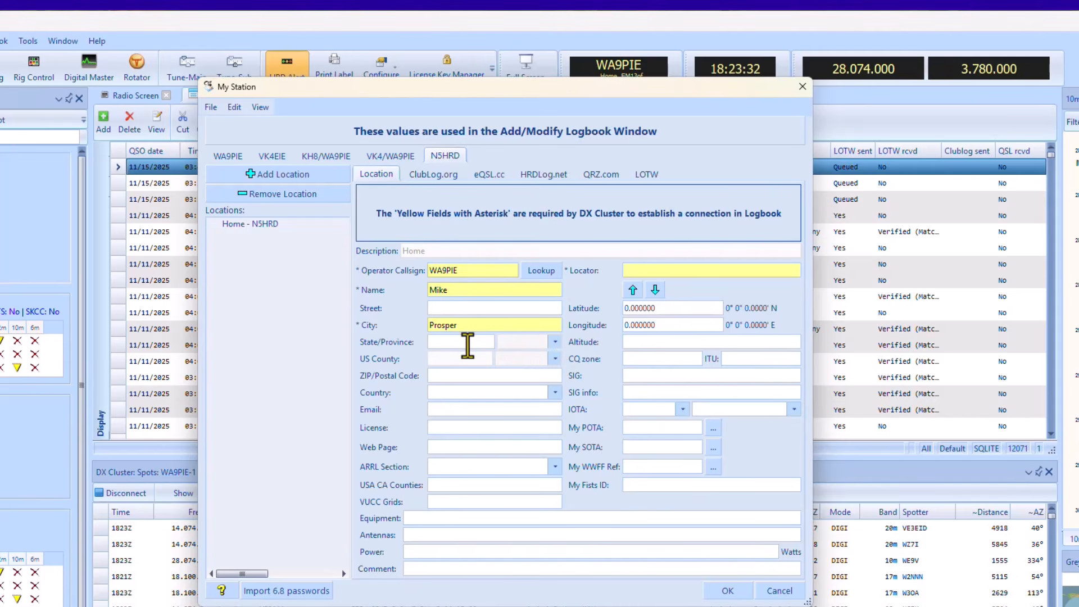
{"action": "key", "text": "BackSpace"}
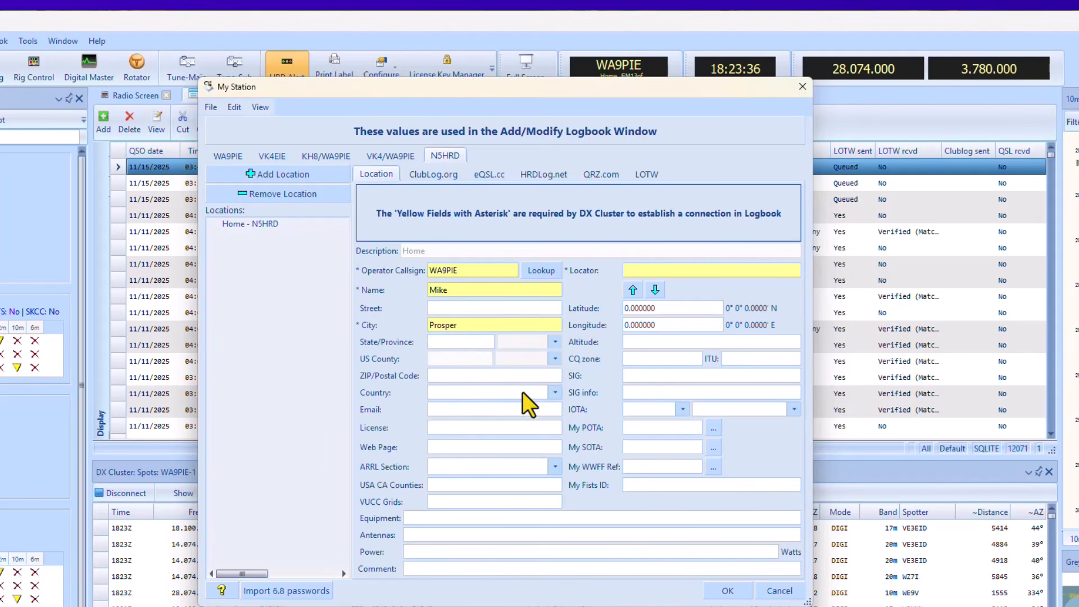
{"action": "left_click", "coordinate": [556, 392]}
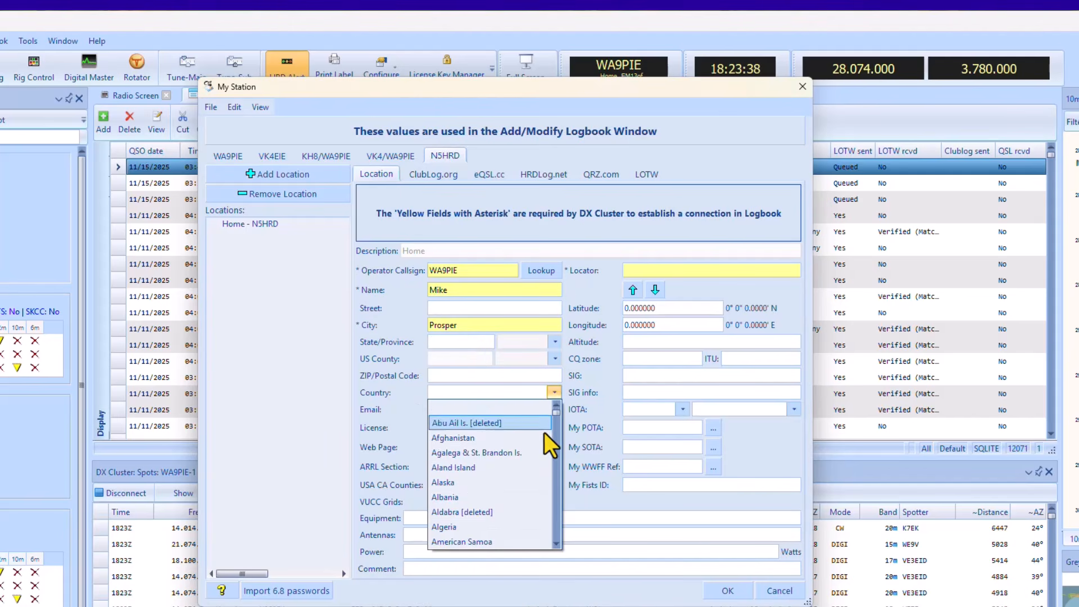
{"action": "scroll", "coordinate": [513, 460], "scroll_direction": "down", "scroll_amount": 20}
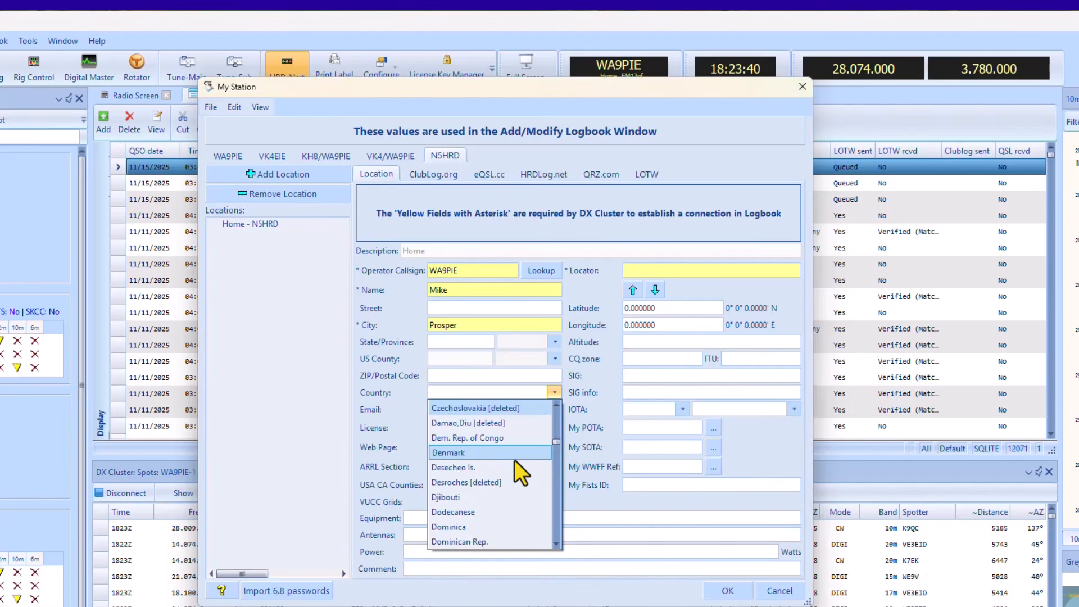
{"action": "scroll", "coordinate": [515, 459], "scroll_direction": "down", "scroll_amount": 20}
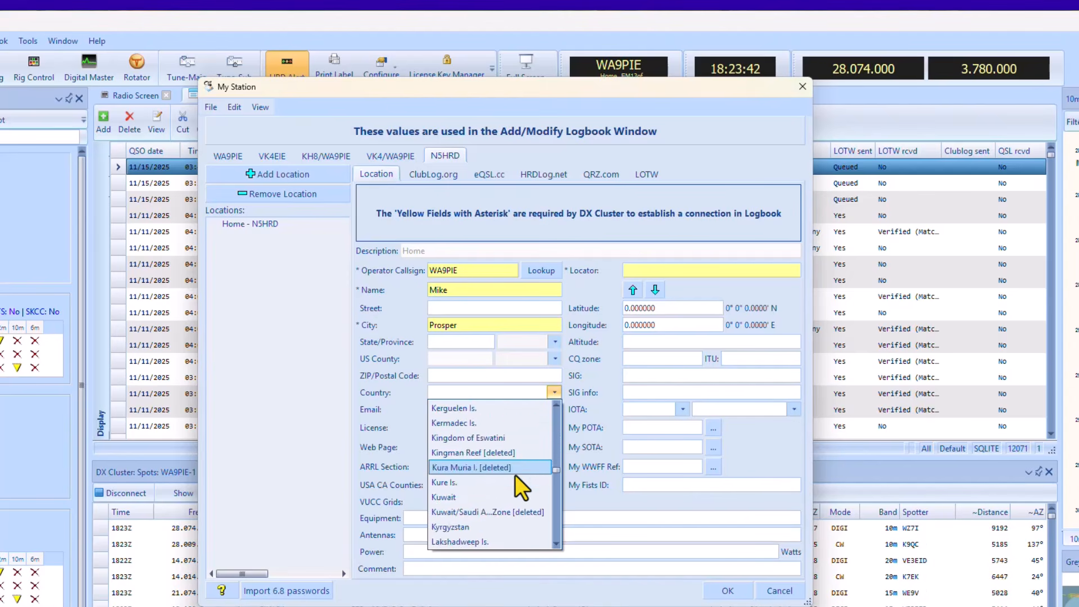
{"action": "scroll", "coordinate": [513, 476], "scroll_direction": "down", "scroll_amount": 20}
{"action": "left_click", "coordinate": [491, 512]}
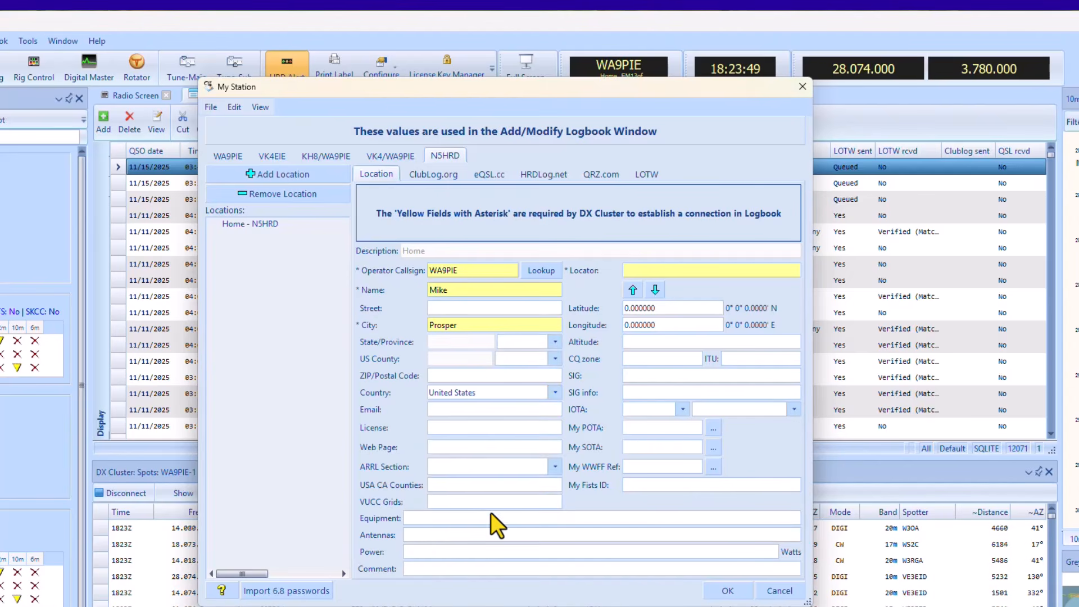
Set the station's state to TX and its US county to Collin.
{"action": "left_click", "coordinate": [556, 342]}
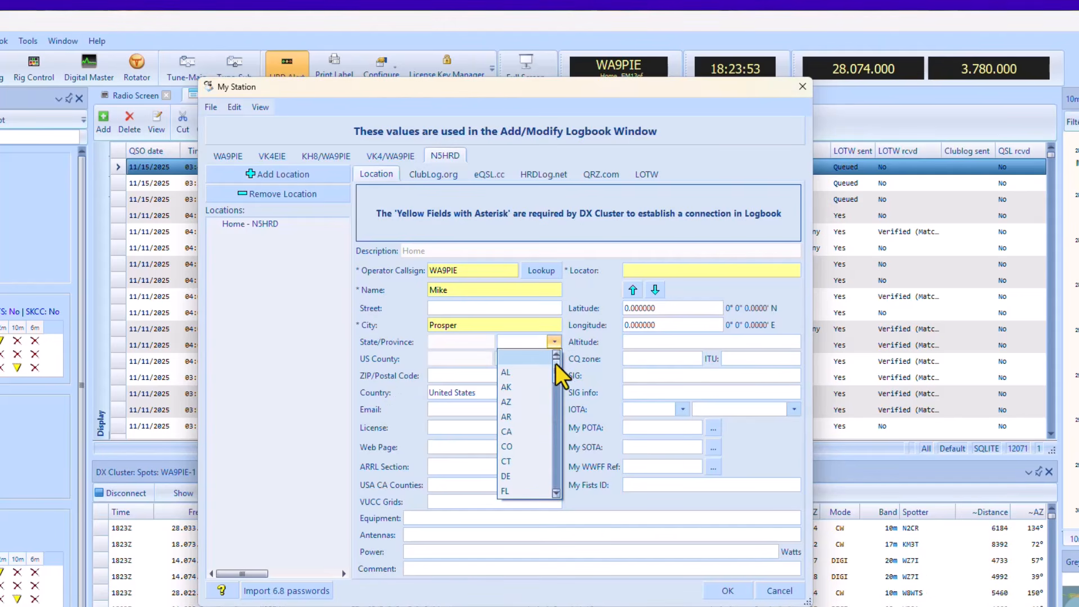
{"action": "scroll", "coordinate": [541, 393], "scroll_direction": "down", "scroll_amount": 7}
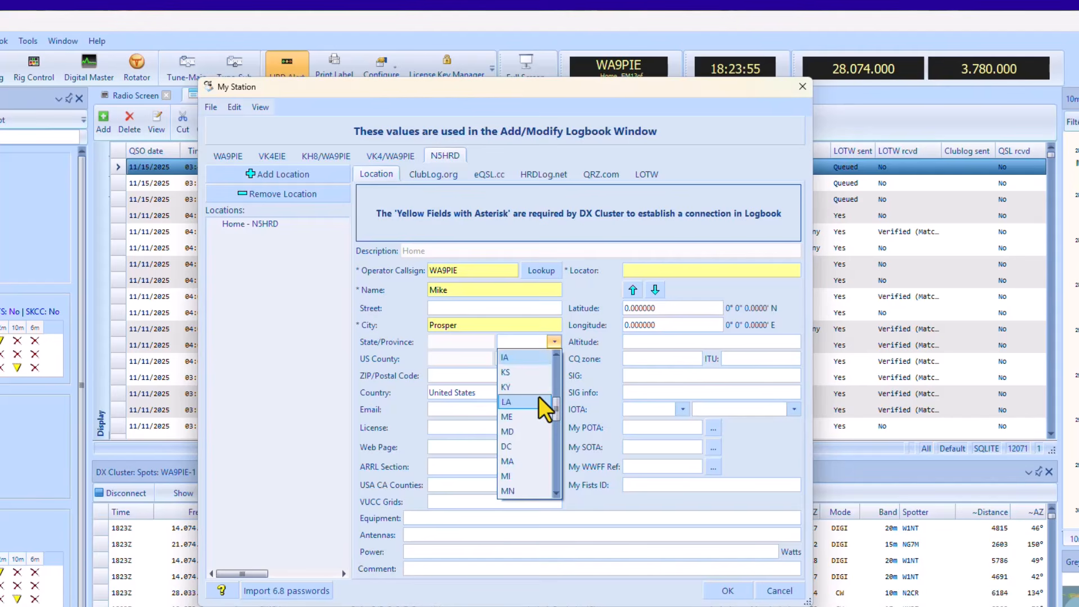
{"action": "scroll", "coordinate": [535, 400], "scroll_direction": "down", "scroll_amount": 5}
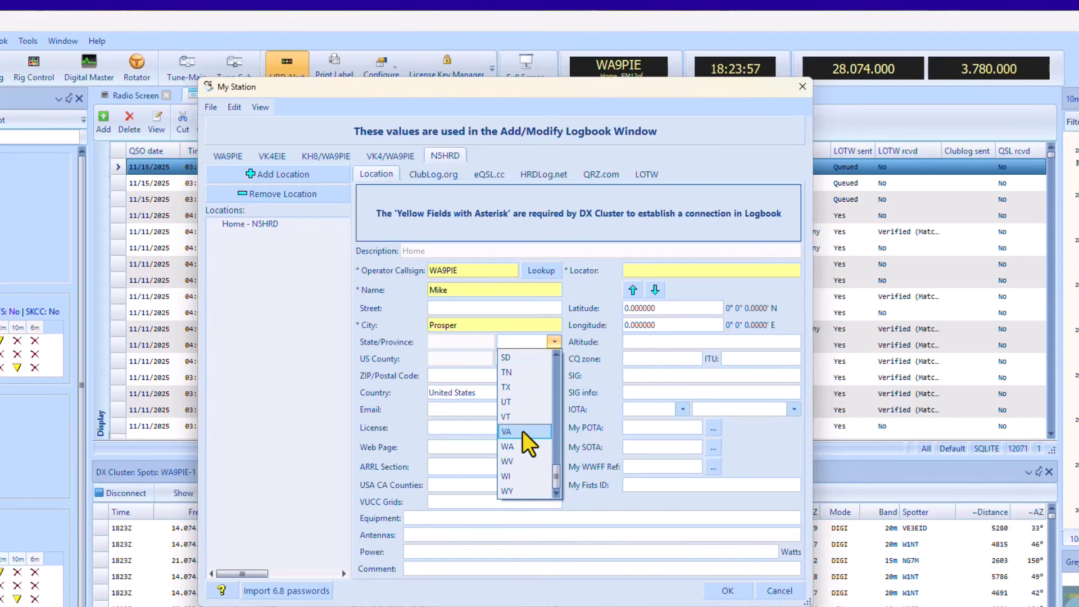
{"action": "left_click", "coordinate": [527, 389]}
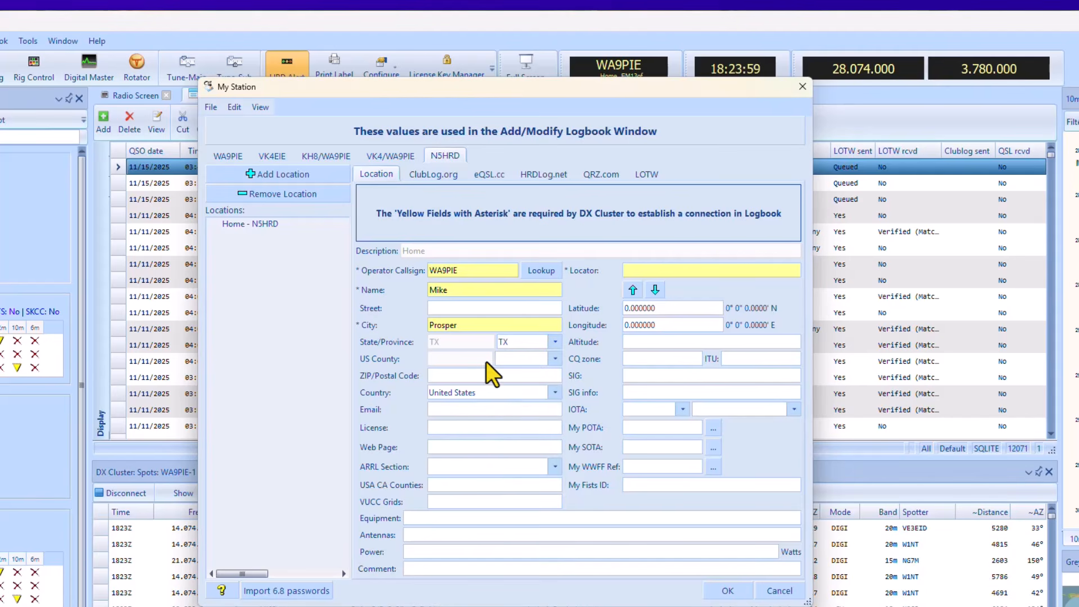
{"action": "left_click", "coordinate": [551, 362]}
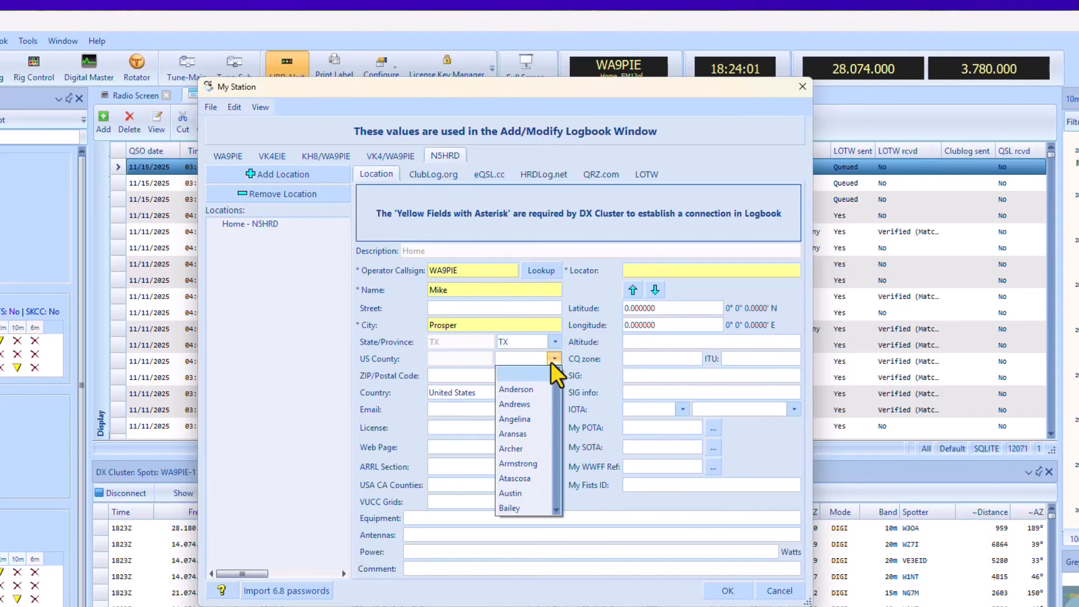
{"action": "scroll", "coordinate": [532, 418], "scroll_direction": "down", "scroll_amount": 6}
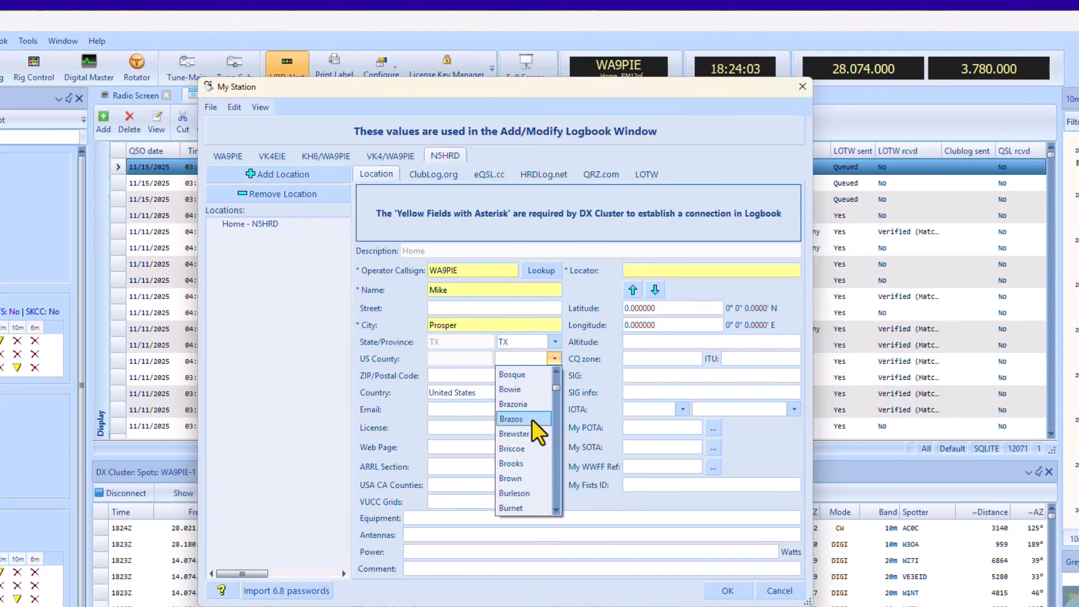
{"action": "scroll", "coordinate": [534, 439], "scroll_direction": "down", "scroll_amount": 4}
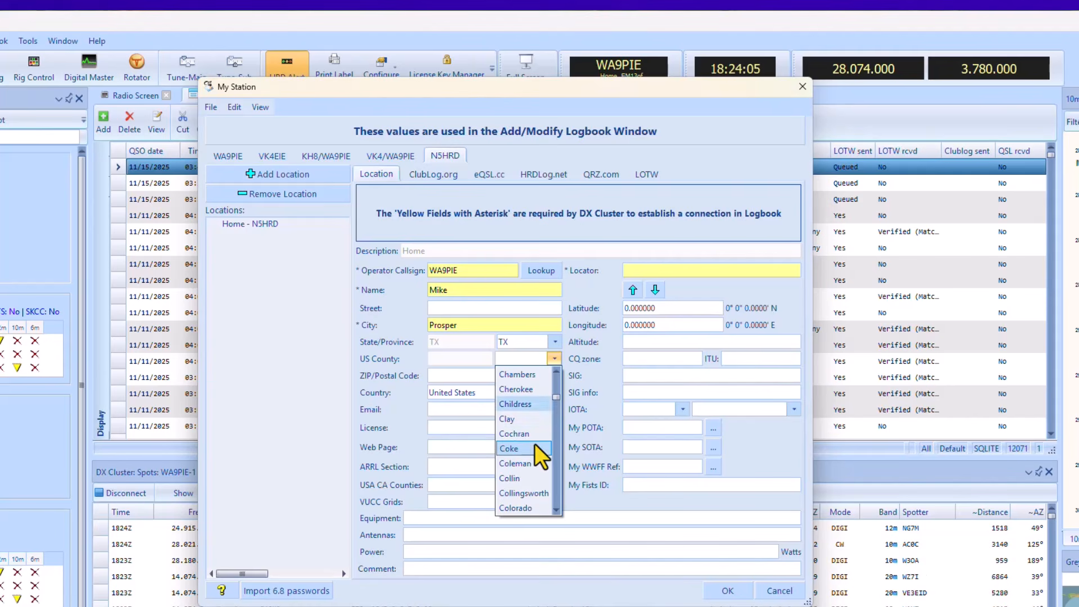
{"action": "left_click", "coordinate": [529, 477]}
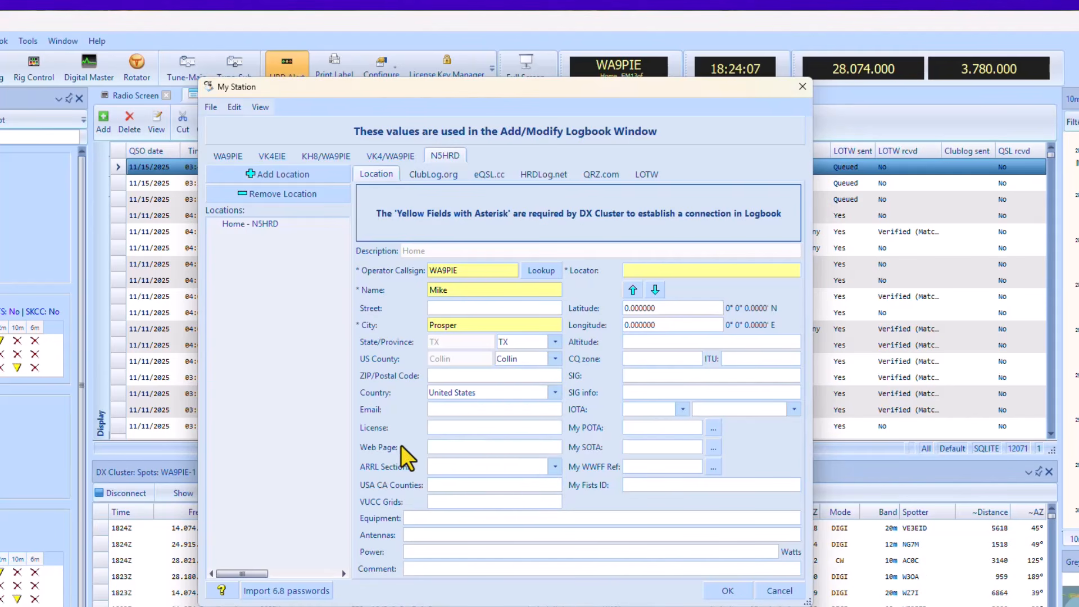
{"action": "left_click", "coordinate": [473, 375]}
{"action": "type", "text": "7"}
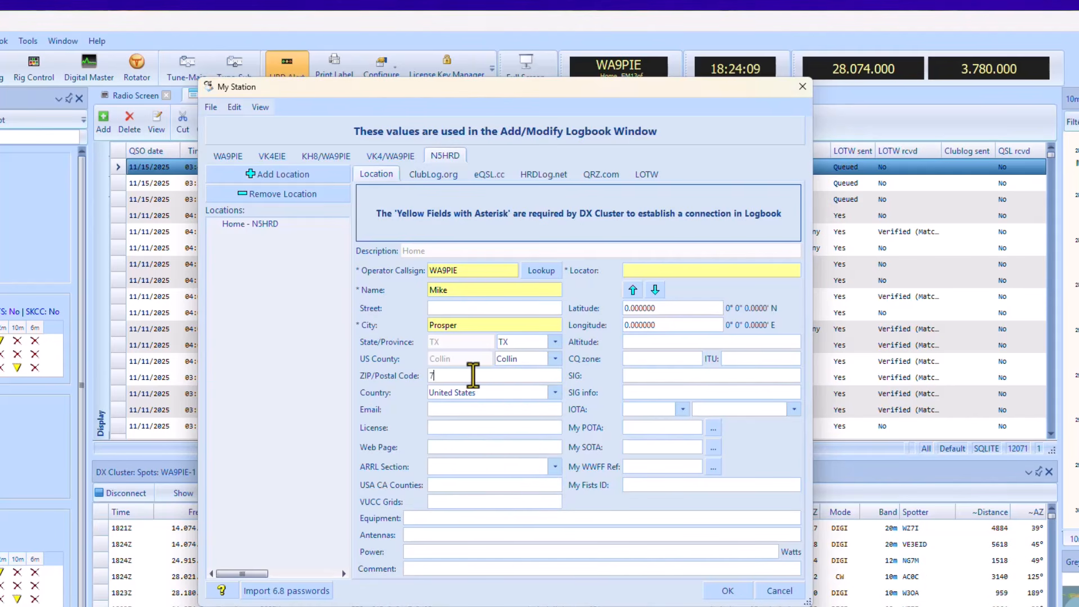
{"action": "type", "text": "8078"}
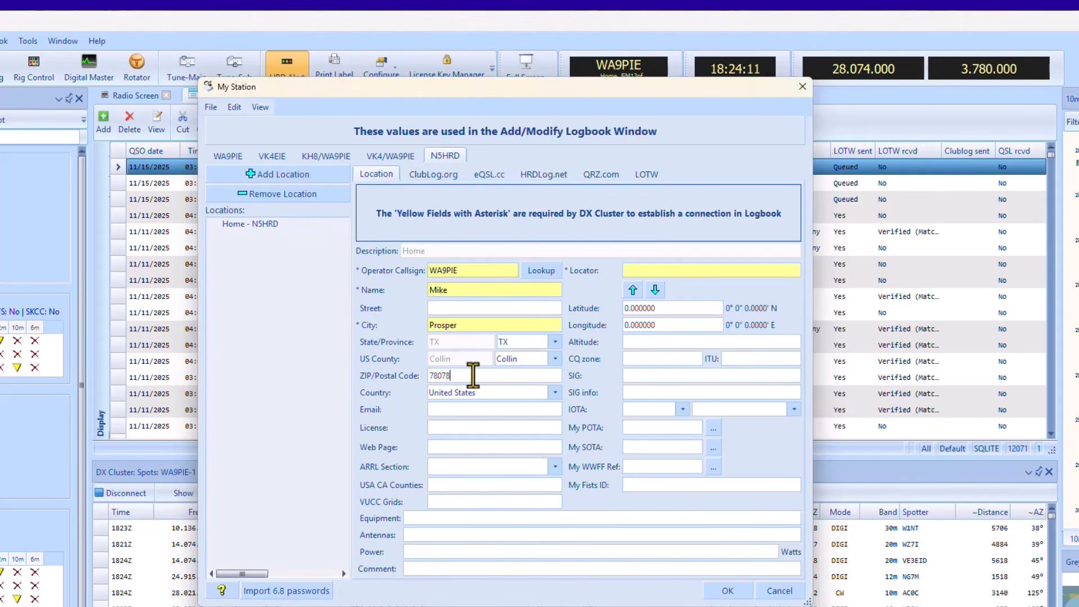
Set the locator to EM13of, calculate the latitude and longitude from it, and save the My Station settings.
{"action": "left_click", "coordinate": [695, 273]}
{"action": "type", "text": "E"}
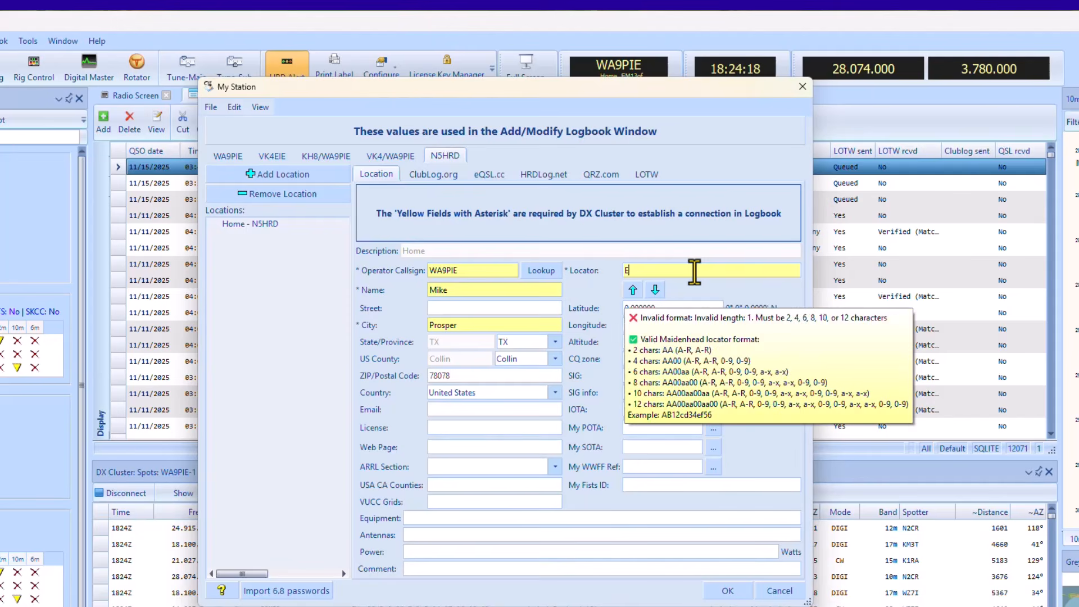
{"action": "type", "text": "M13of"}
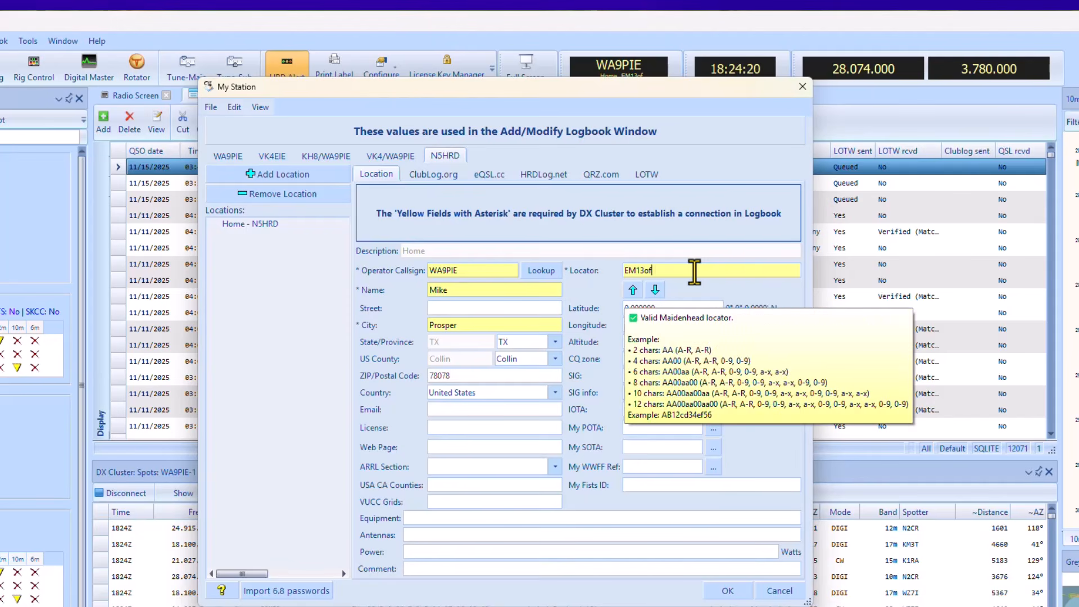
{"action": "left_click", "coordinate": [655, 291]}
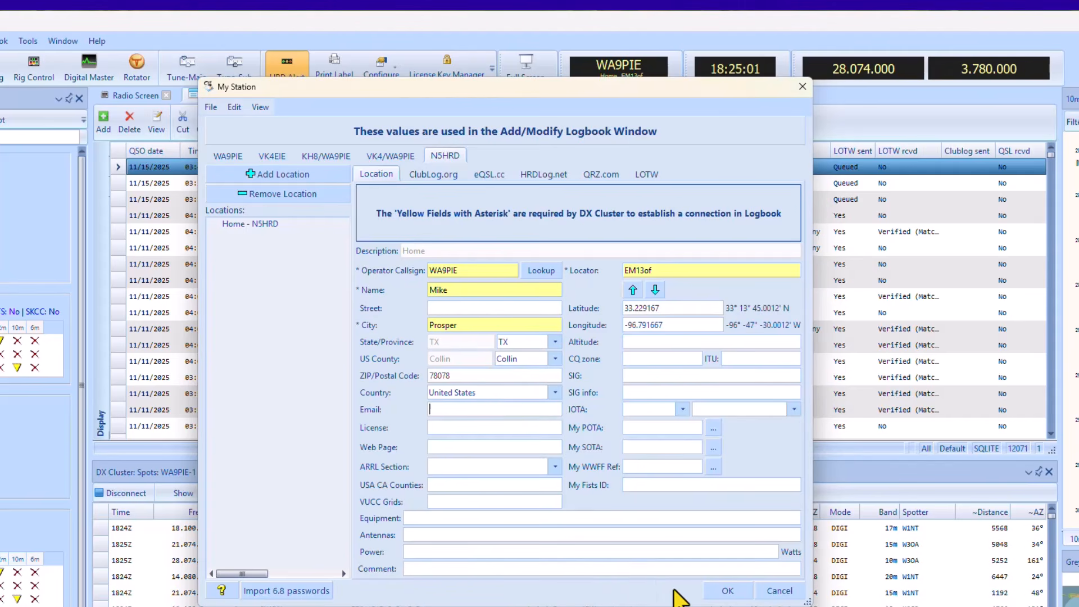
{"action": "left_click", "coordinate": [727, 591]}
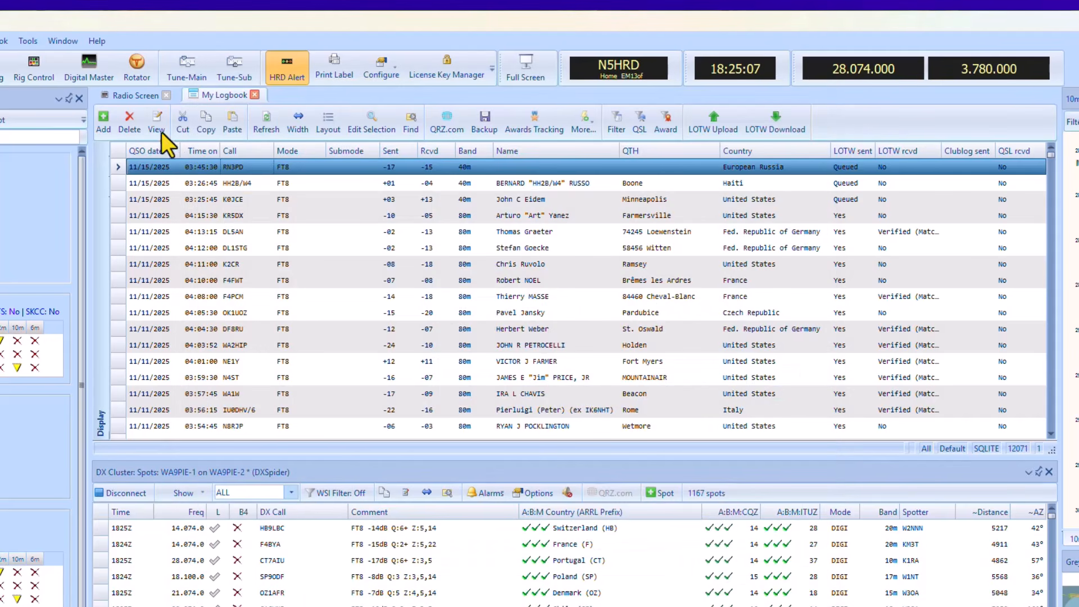
Open the Global HRD Settings and purge the .QRZ files.
{"action": "left_click", "coordinate": [26, 44]}
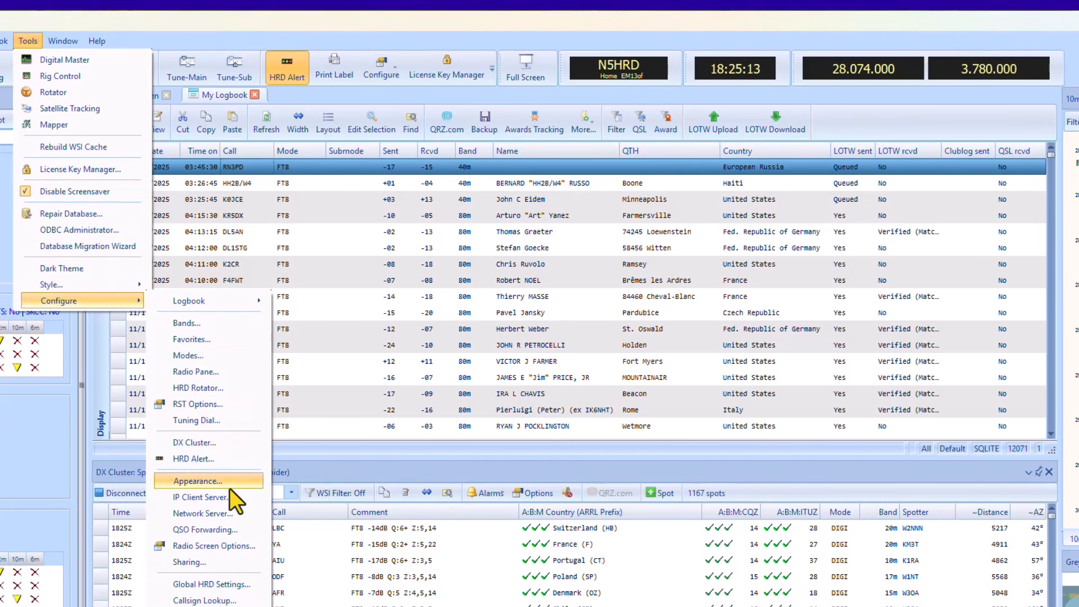
{"action": "left_click", "coordinate": [230, 585]}
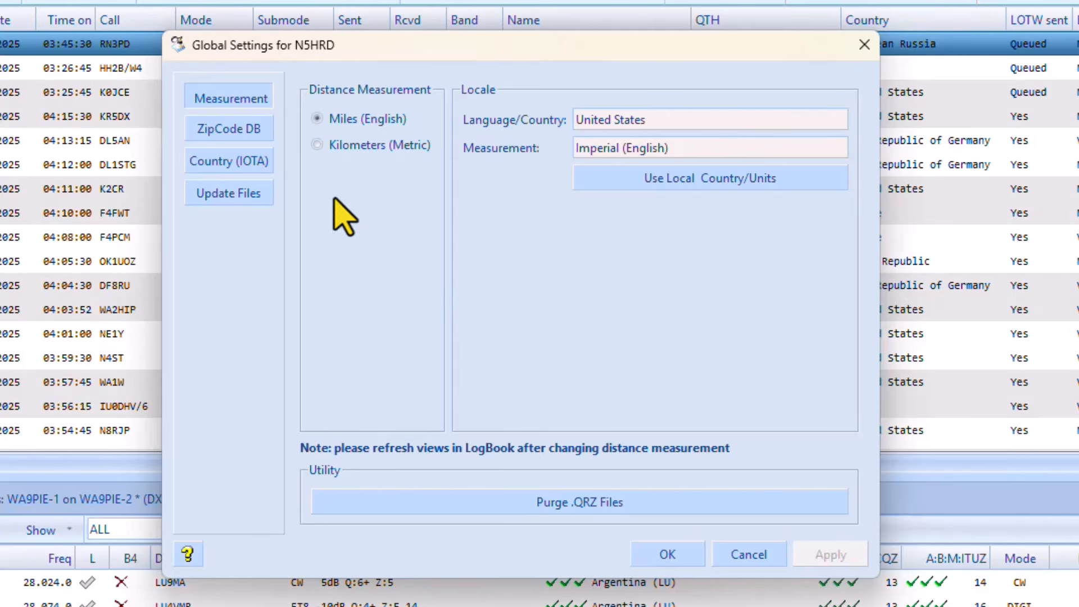
{"action": "left_click", "coordinate": [576, 505]}
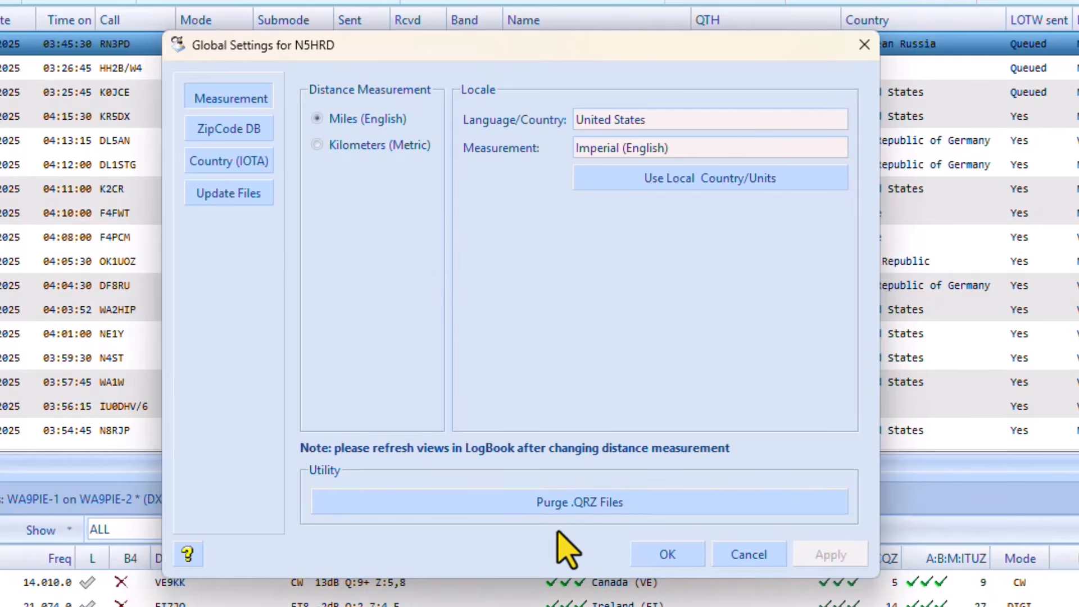
Check the ZipCode databases and set the Country and Unique Call Lists to Daily Automatic Update.
{"action": "left_click", "coordinate": [656, 387]}
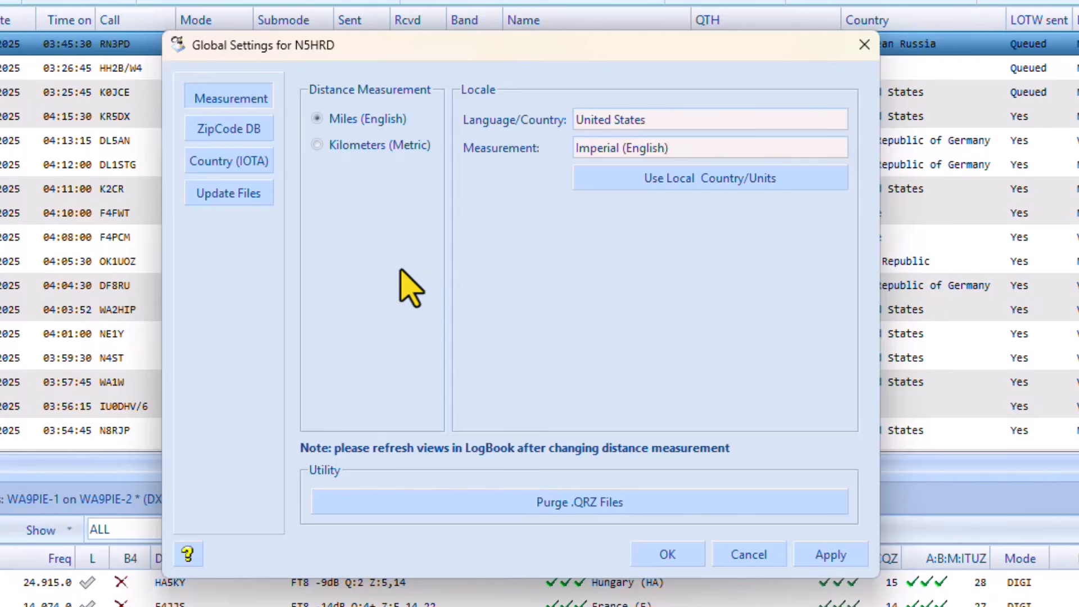
{"action": "left_click", "coordinate": [224, 135]}
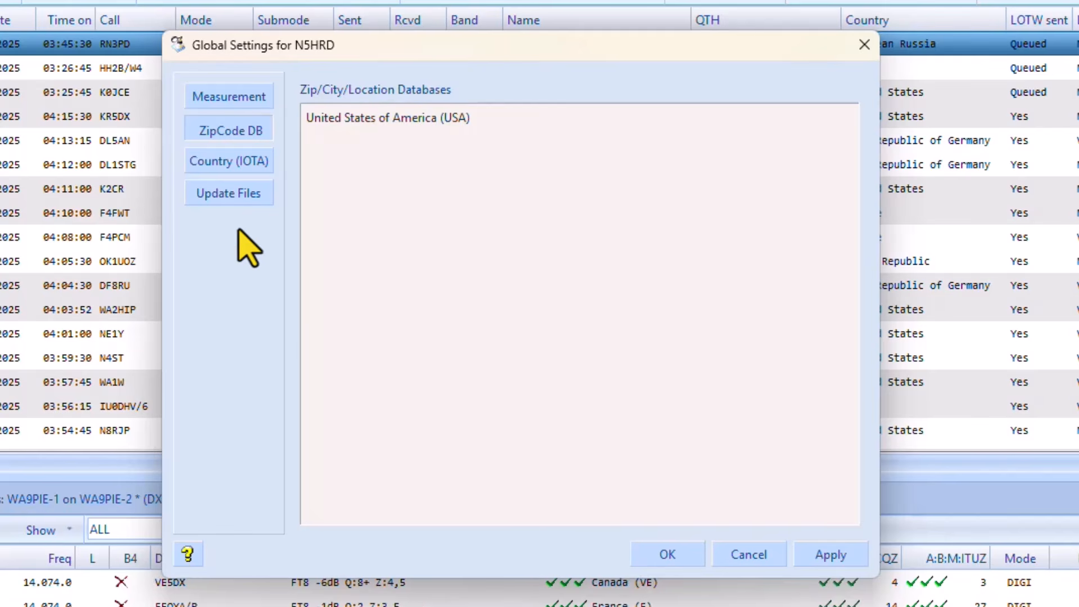
{"action": "left_click", "coordinate": [236, 166]}
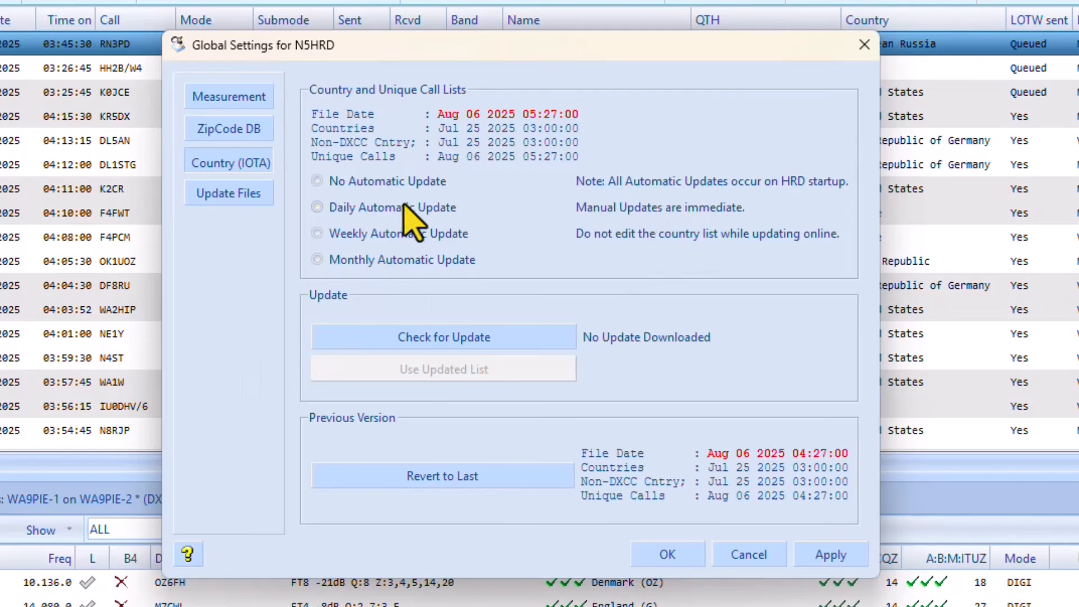
{"action": "left_click", "coordinate": [318, 207]}
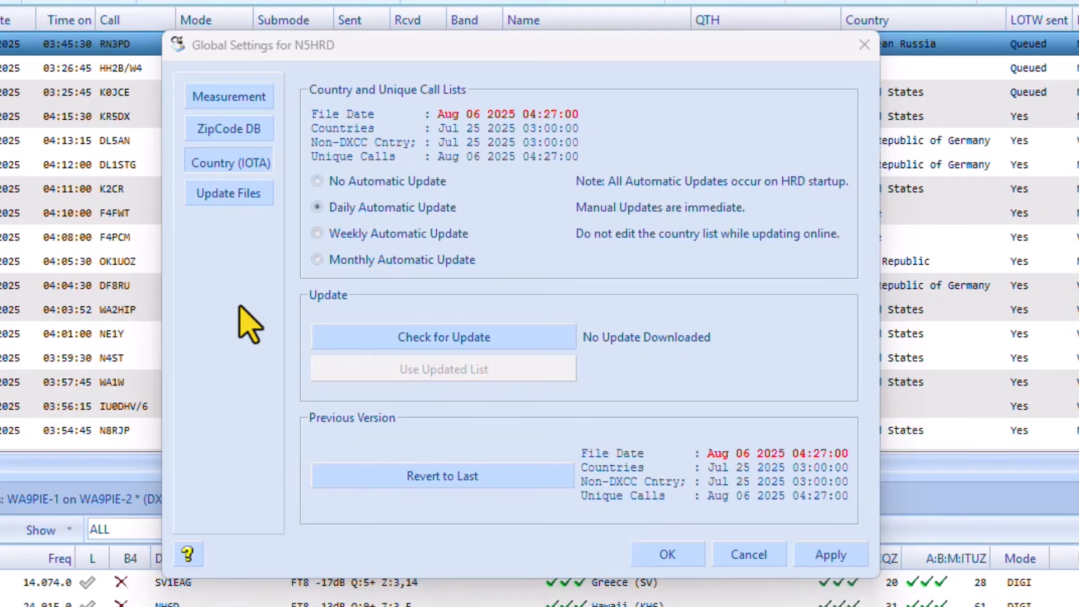
Review the automatic update choices for the POTA, DX Cluster, eQSL and Club Log files and save the global settings.
{"action": "left_click", "coordinate": [253, 193]}
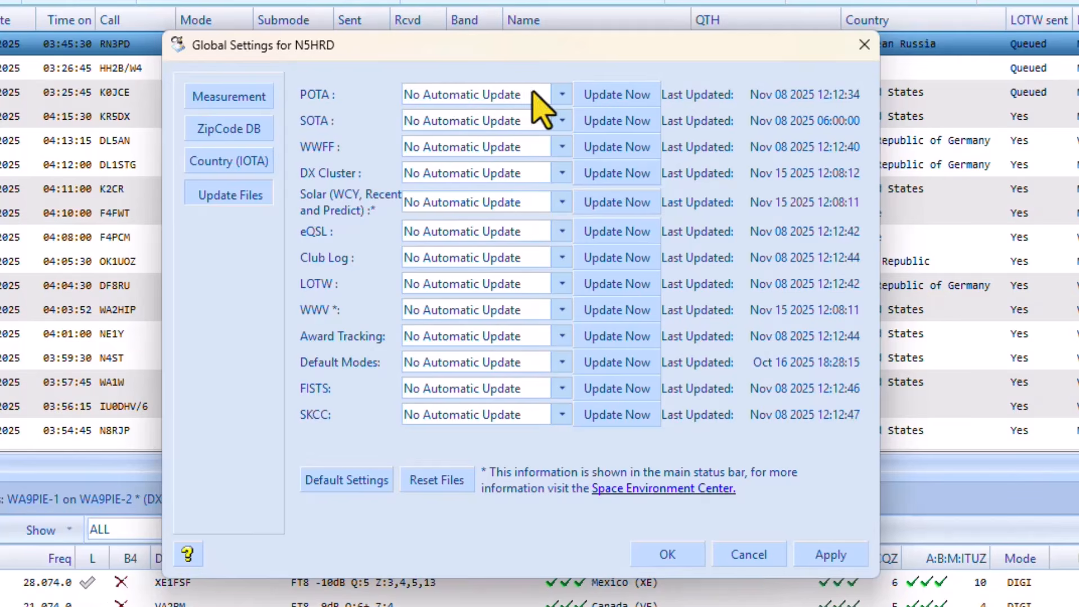
{"action": "left_click", "coordinate": [533, 93]}
{"action": "left_click", "coordinate": [209, 381]}
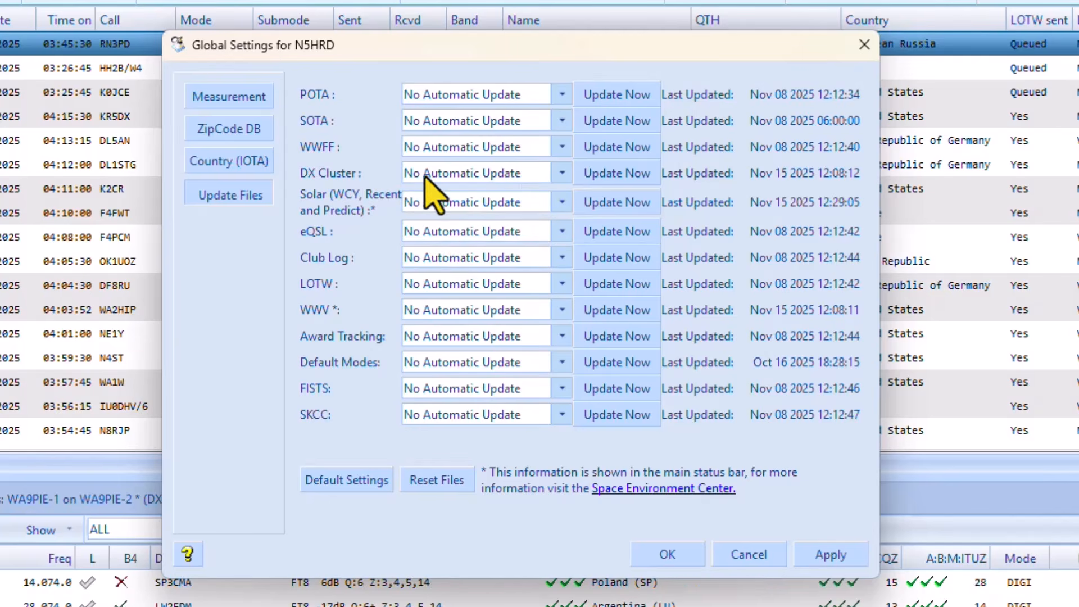
{"action": "left_click", "coordinate": [561, 173]}
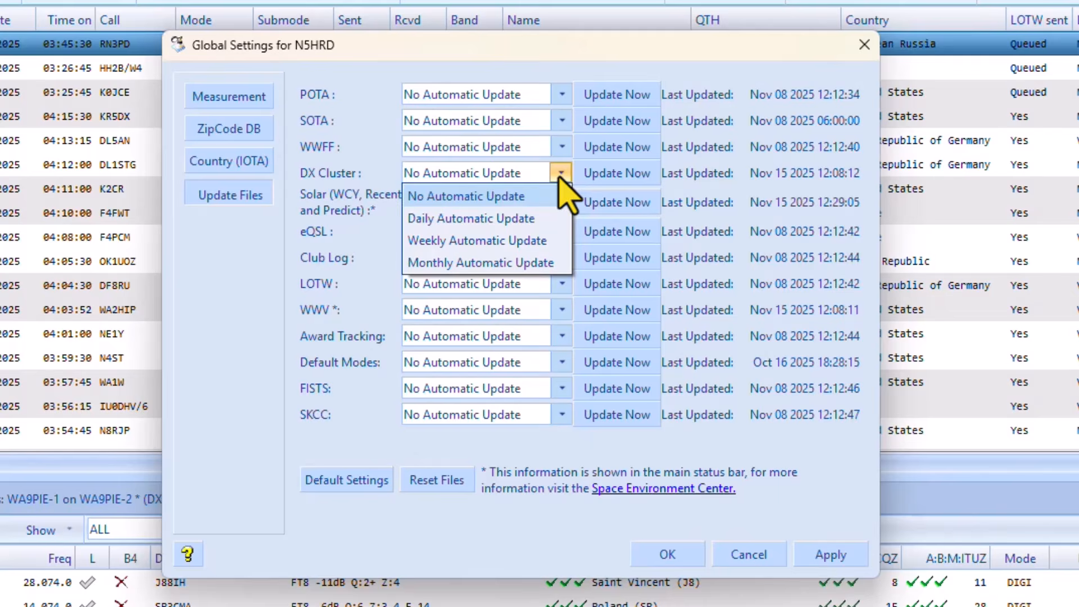
{"action": "left_click", "coordinate": [211, 284]}
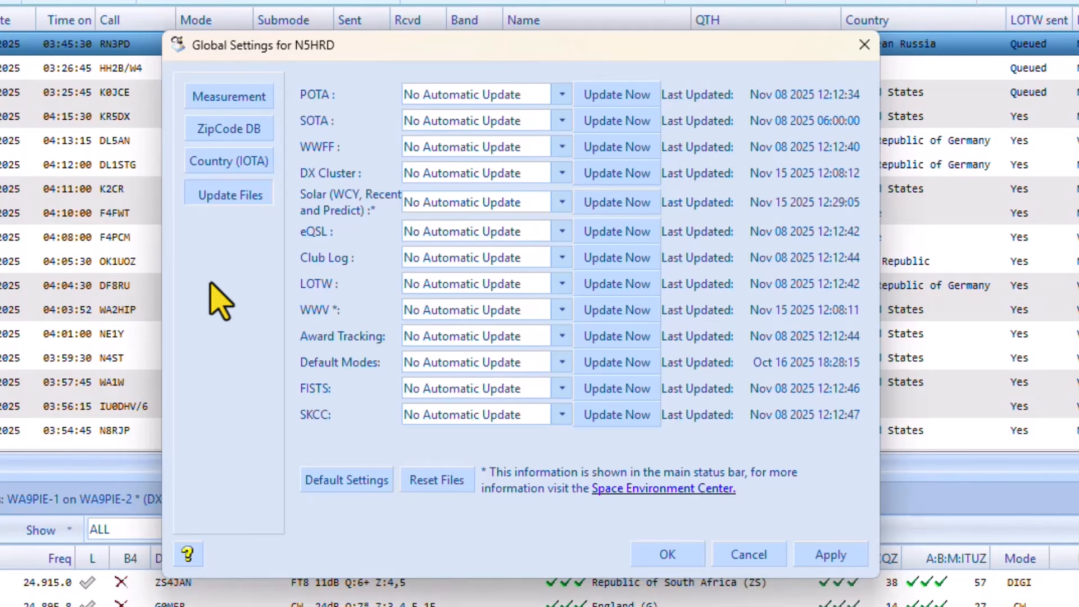
{"action": "left_click", "coordinate": [485, 236]}
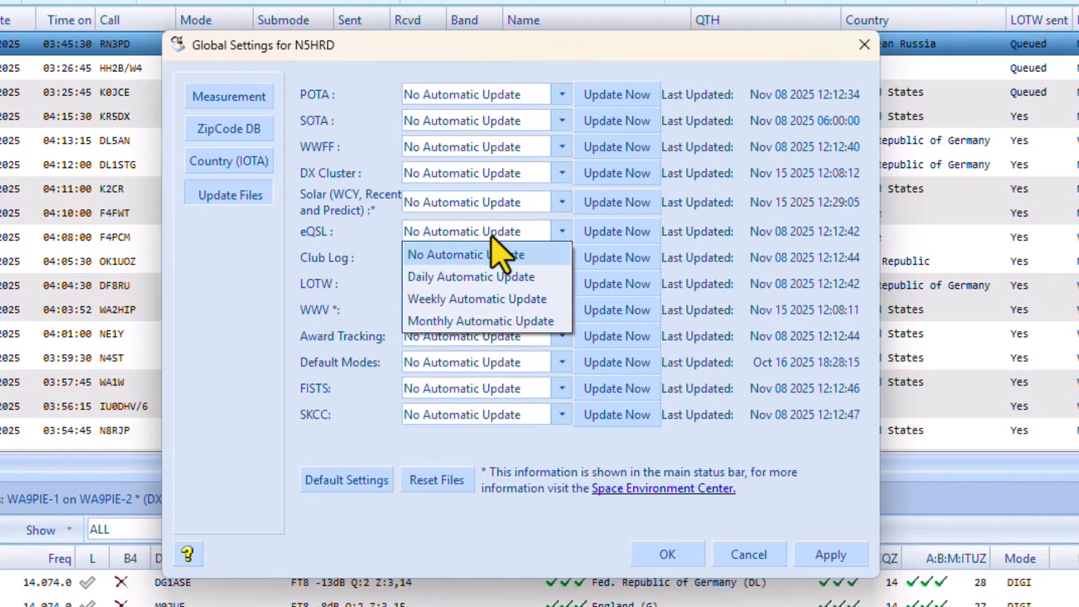
{"action": "left_click", "coordinate": [228, 299]}
{"action": "left_click", "coordinate": [459, 262]}
{"action": "left_click", "coordinate": [253, 315]}
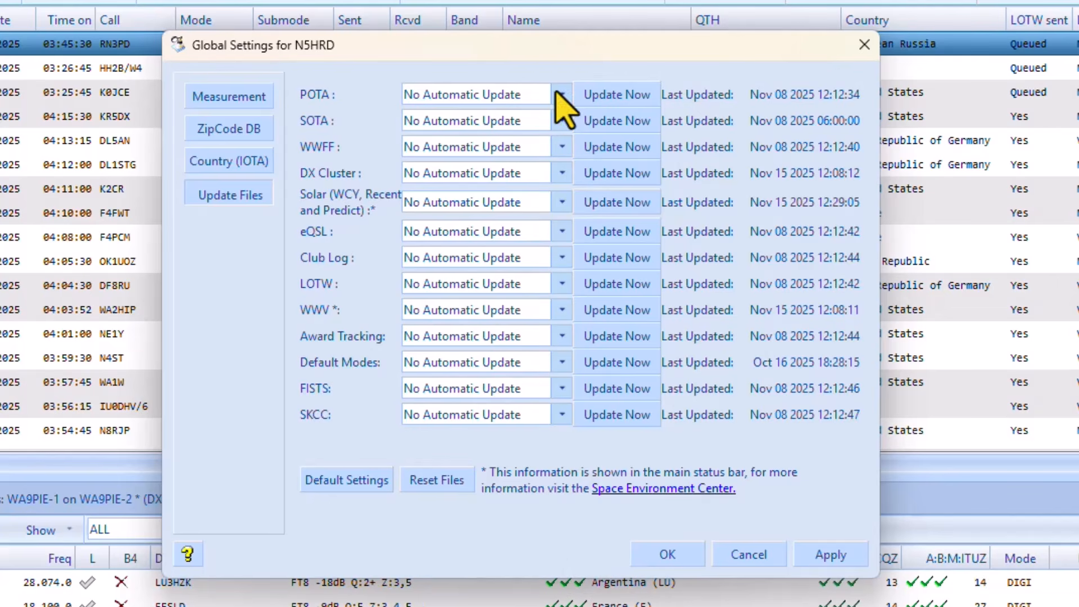
{"action": "left_click", "coordinate": [668, 554]}
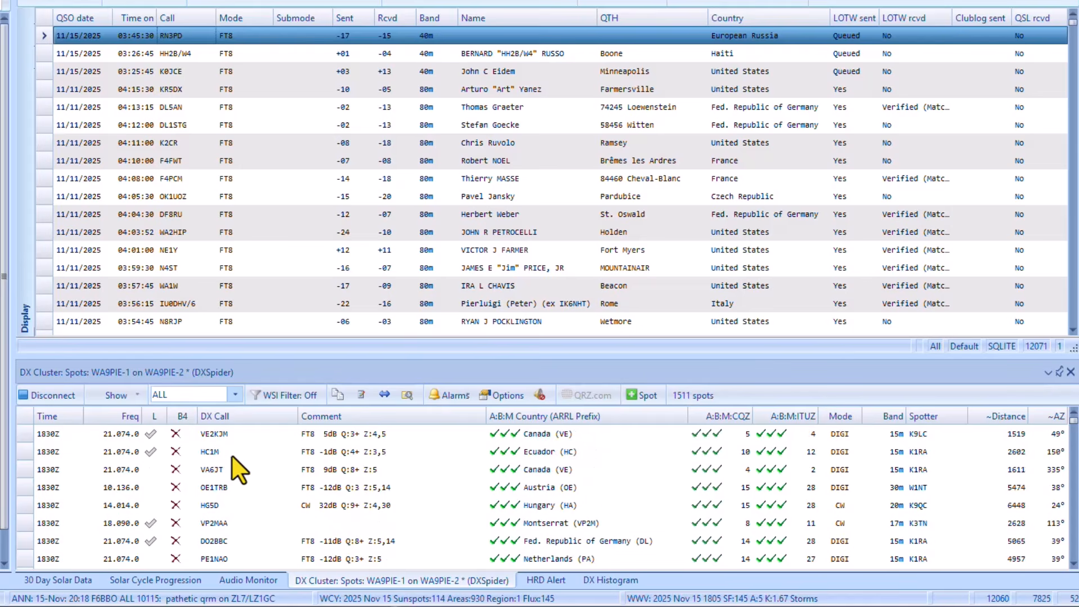
Examine the A:B:M award status columns for the VP2MAA spot in the DX Cluster and the KP3H decode in HRD Alert.
{"action": "left_click", "coordinate": [237, 521]}
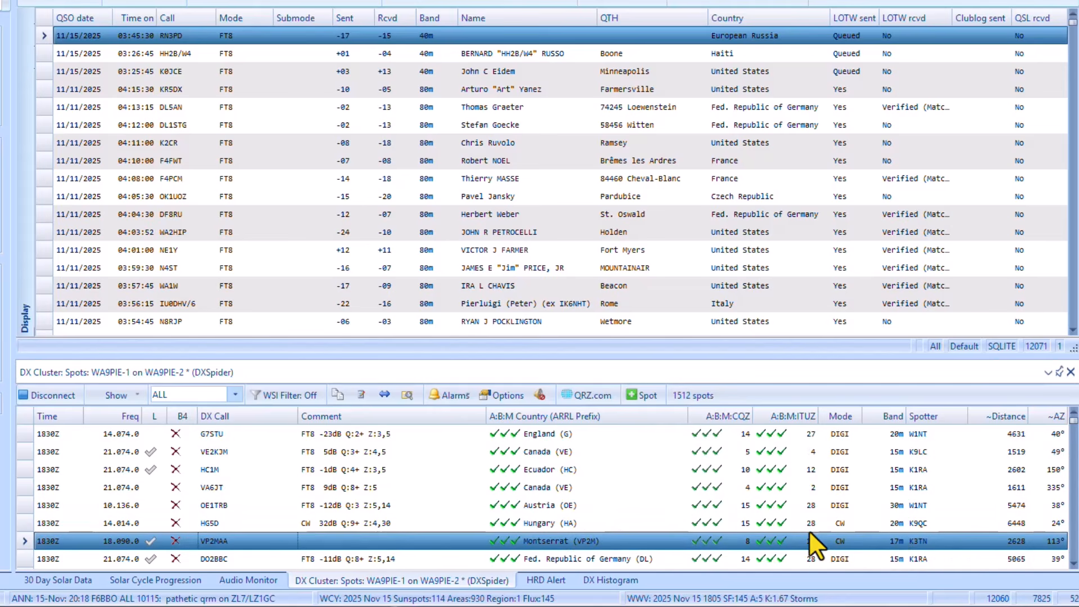
{"action": "scroll", "coordinate": [865, 541], "scroll_direction": "down", "scroll_amount": 1}
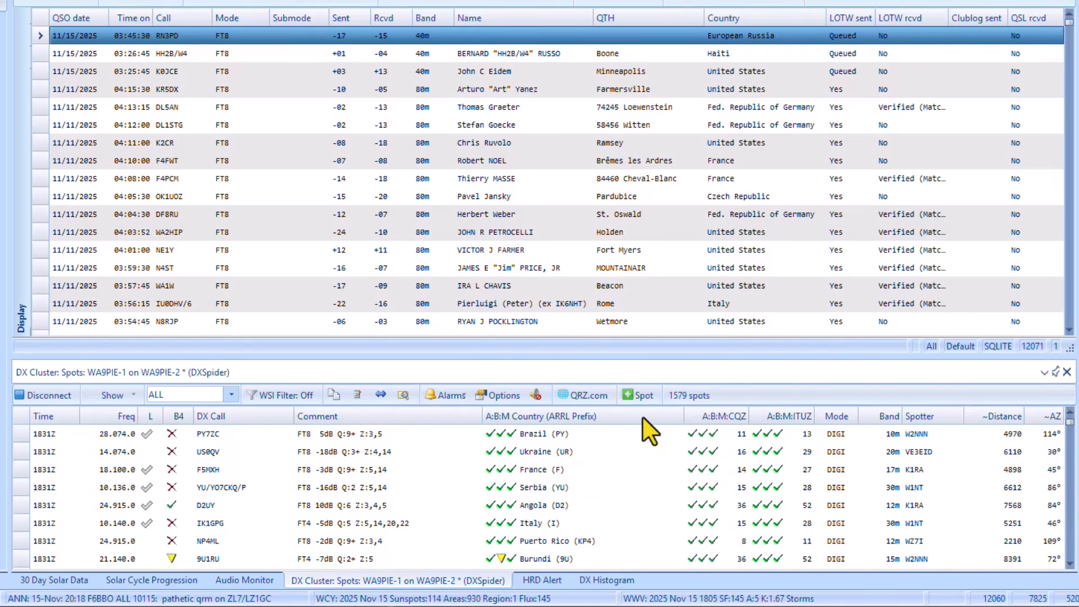
{"action": "left_click", "coordinate": [534, 579]}
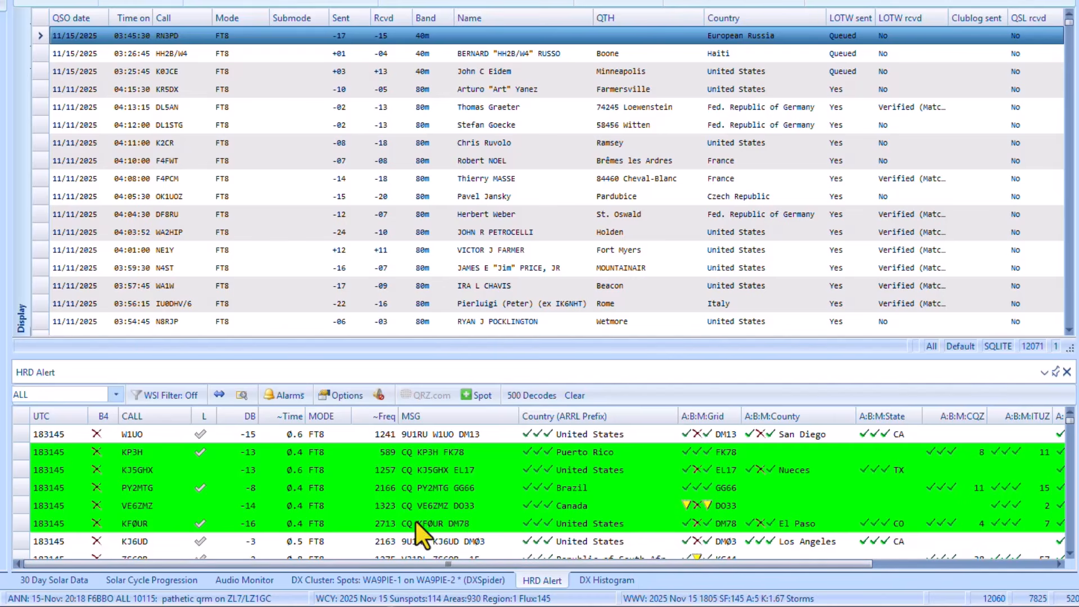
{"action": "left_click", "coordinate": [167, 454]}
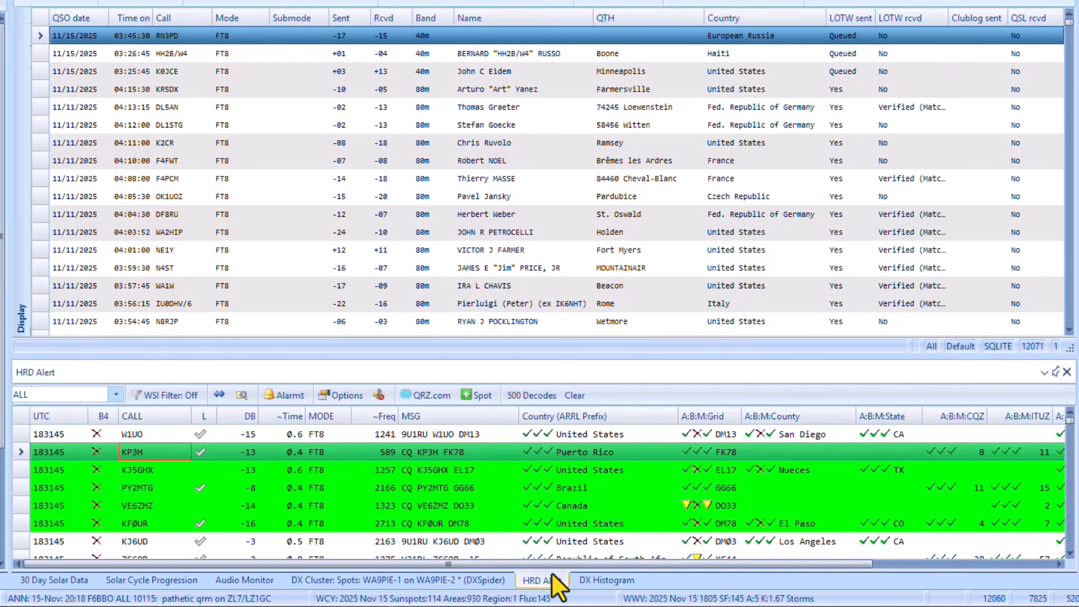
{"action": "left_click_drag", "start_coordinate": [693, 569], "coordinate": [874, 585]}
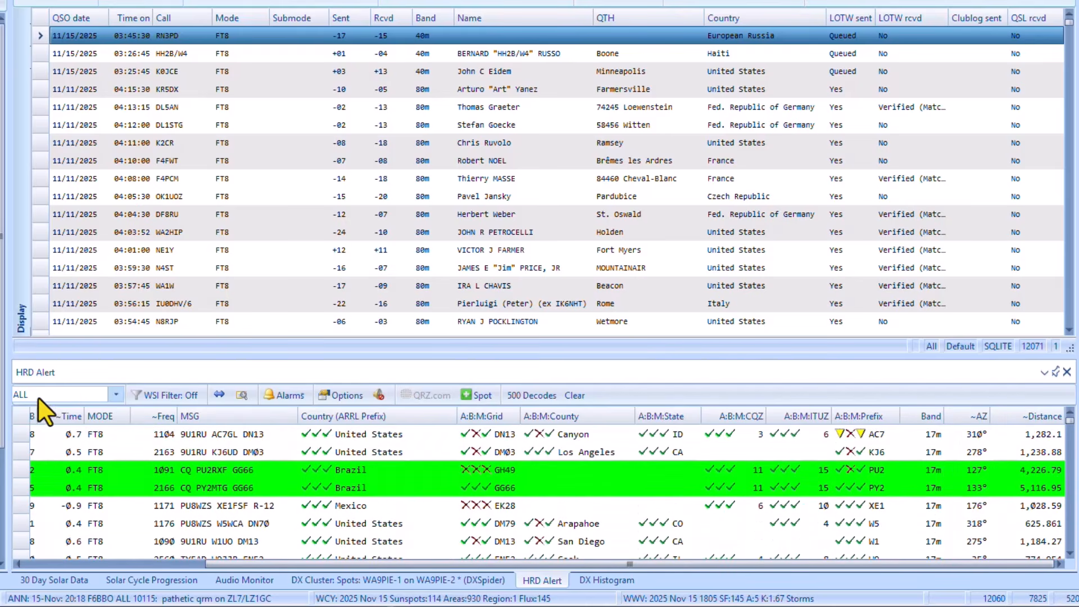
Filter the HRD Alert decodes by the text kp3h and examine the matches' A:B:M prefix, band and distance columns.
{"action": "left_click", "coordinate": [244, 398]}
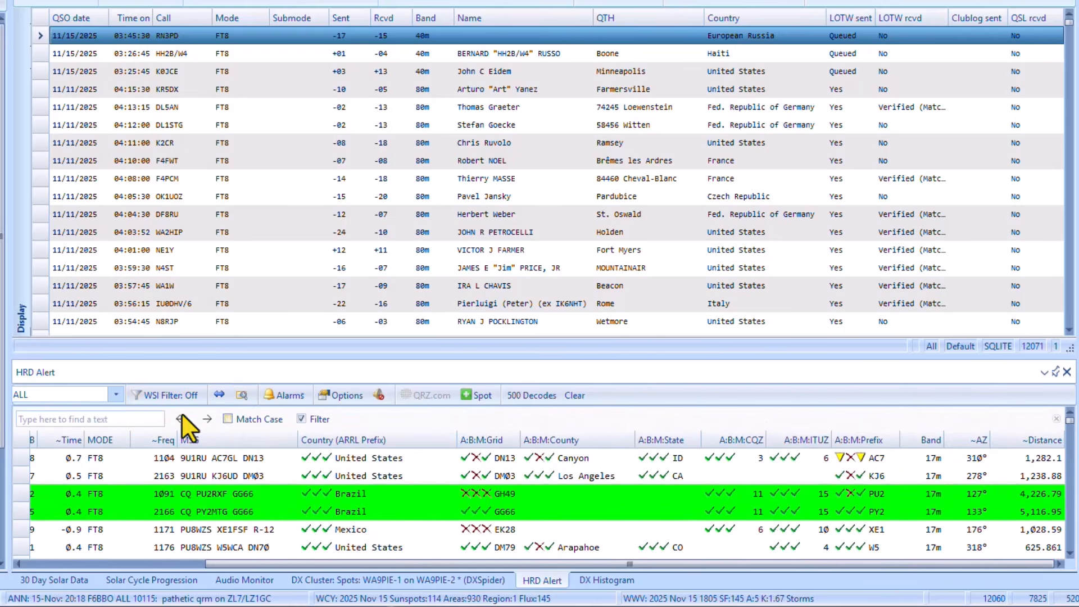
{"action": "left_click", "coordinate": [110, 420]}
{"action": "type", "text": "k"}
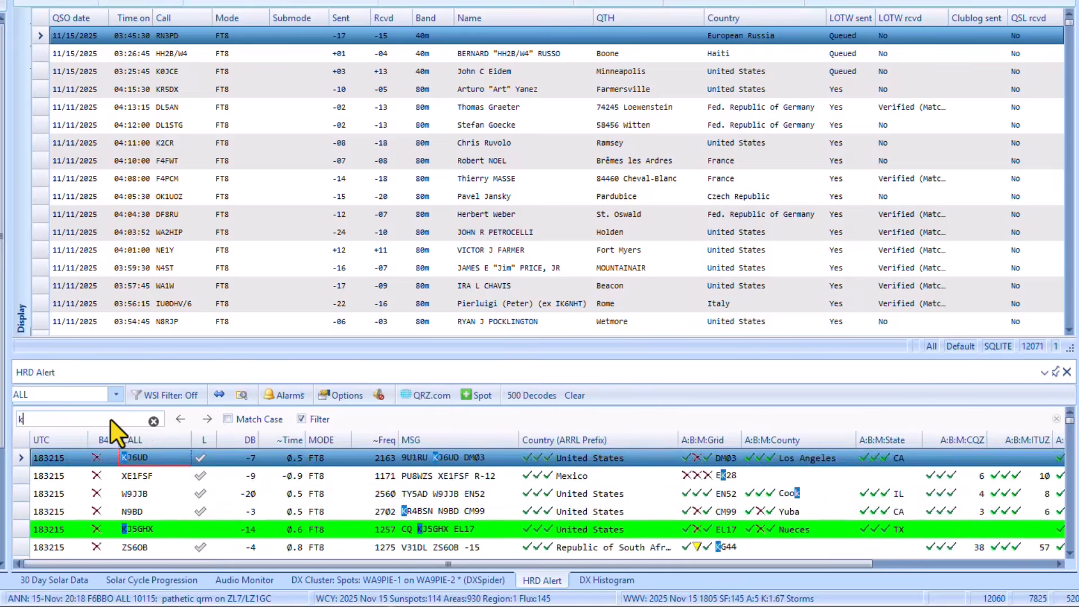
{"action": "type", "text": "p3h"}
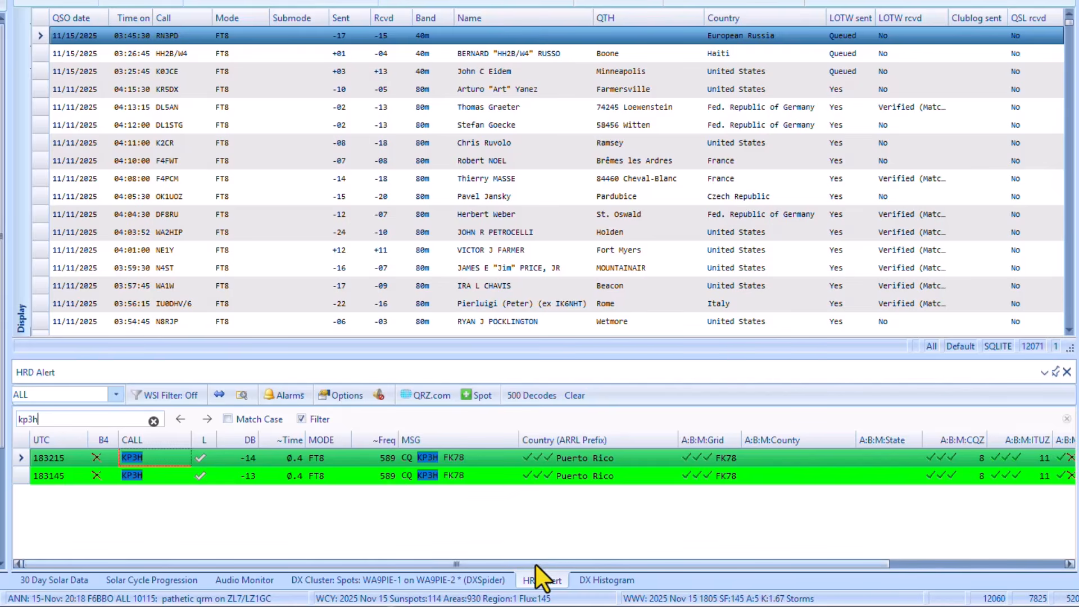
{"action": "left_click_drag", "start_coordinate": [536, 564], "coordinate": [816, 569]}
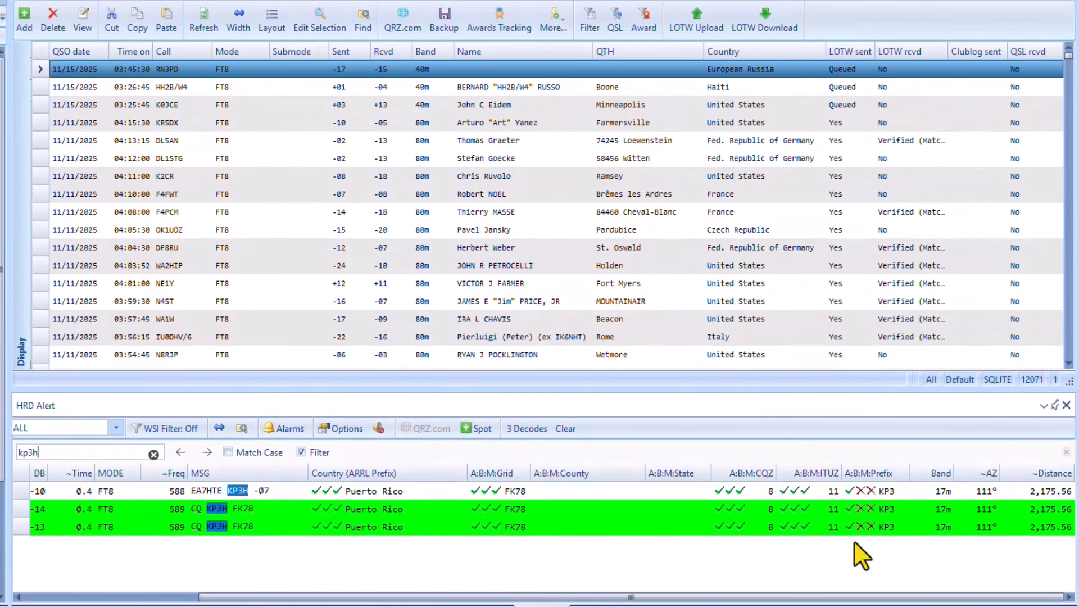
Close the HRD Alert text search and select the 7Q4AM decode in the full list.
{"action": "left_click", "coordinate": [242, 429]}
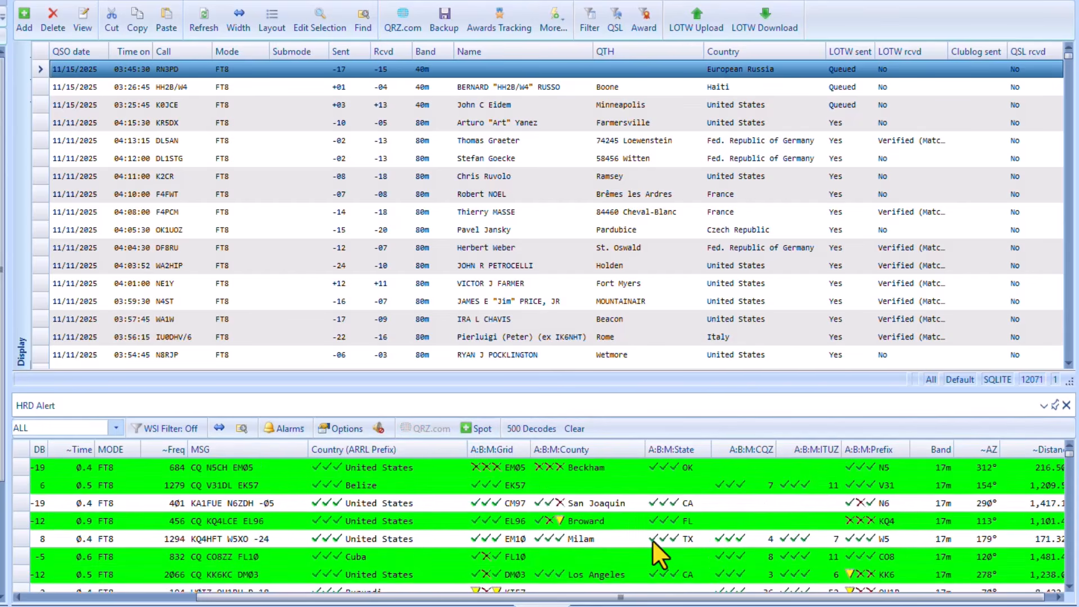
{"action": "left_click_drag", "start_coordinate": [646, 598], "coordinate": [473, 598]}
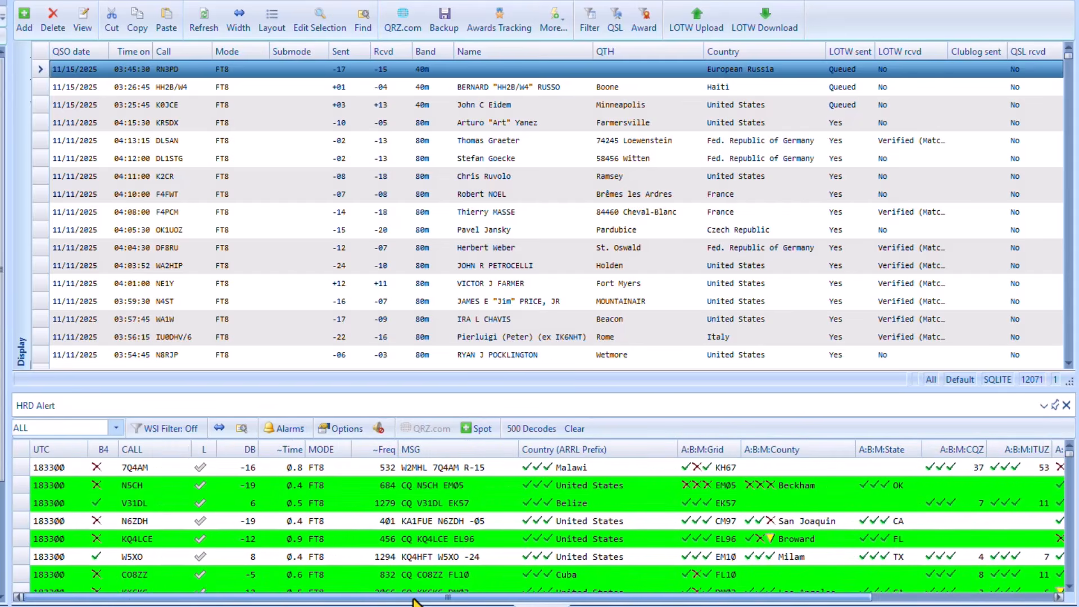
{"action": "left_click", "coordinate": [265, 471]}
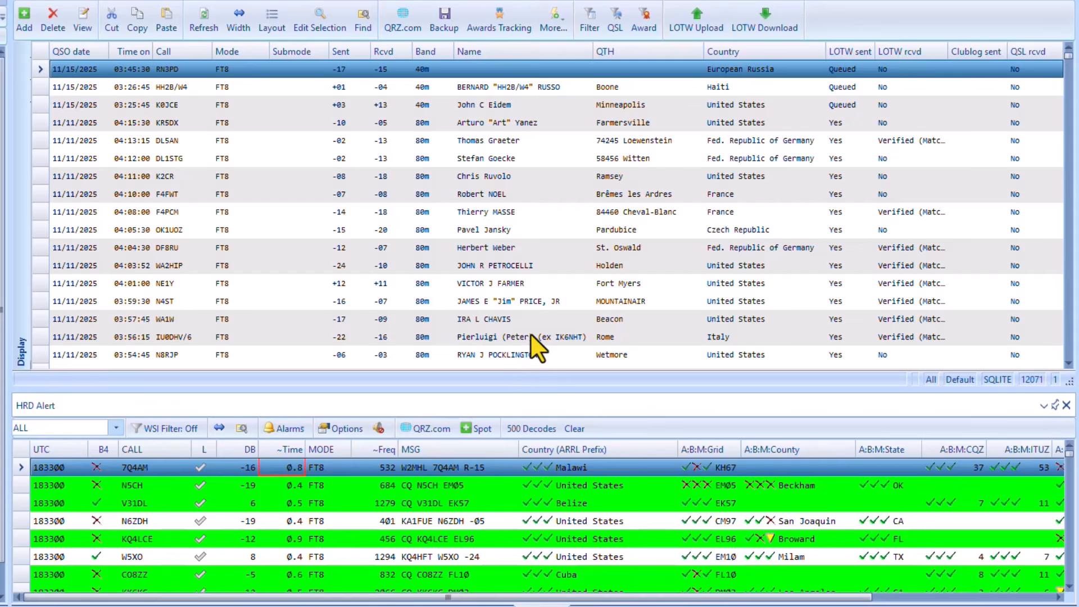